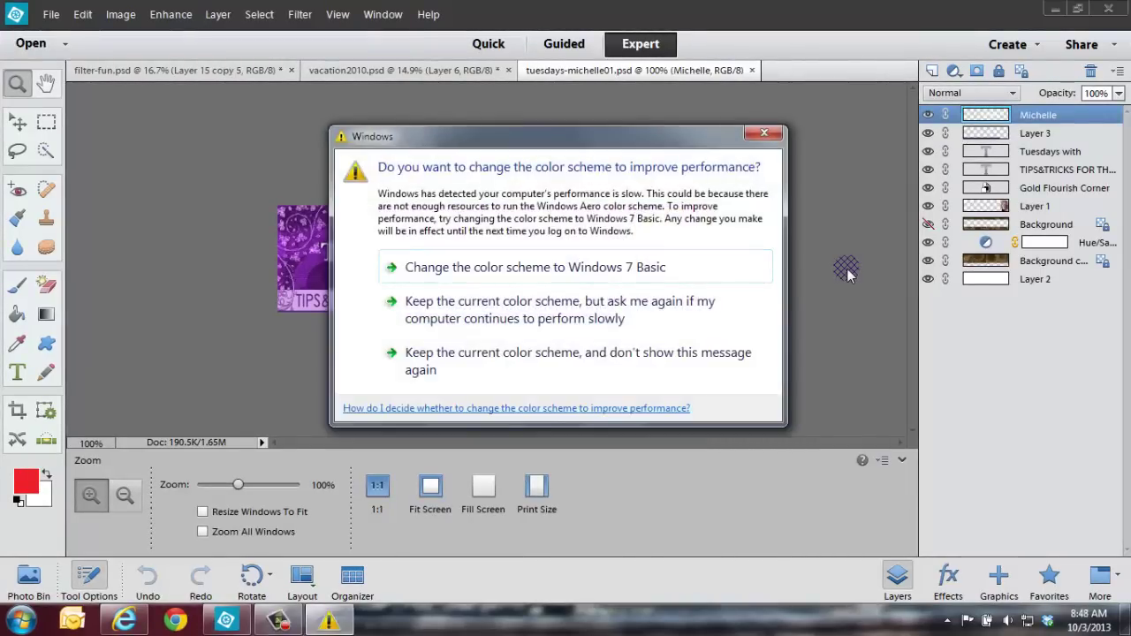
Dismiss the colour scheme warning, close the banner document and hide the tool options
{"action": "left_click", "coordinate": [764, 133]}
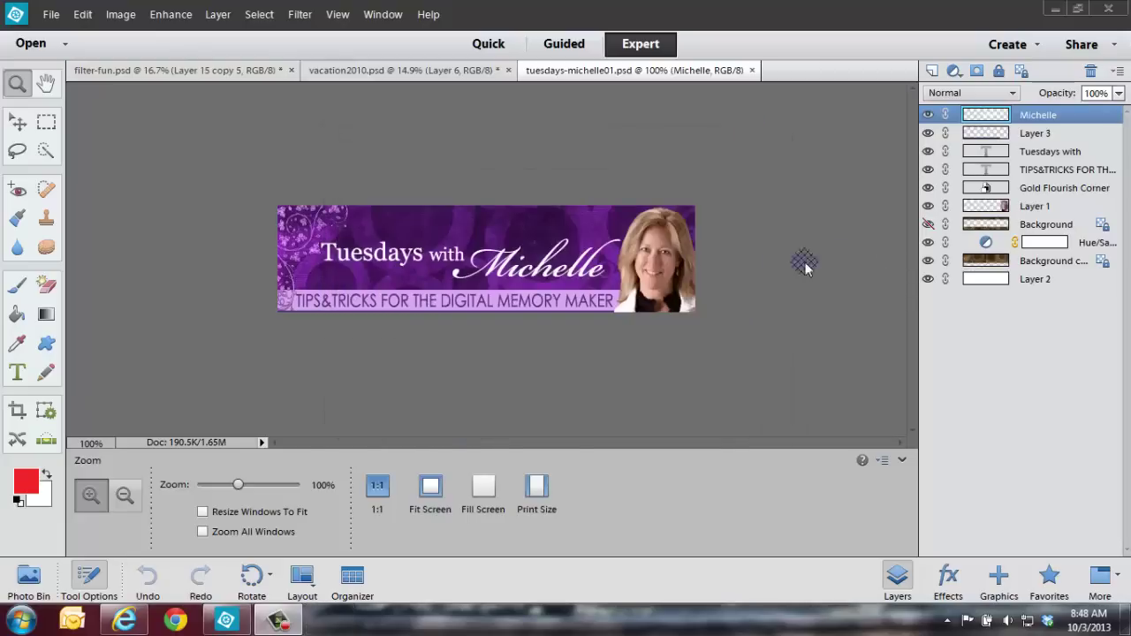
{"action": "left_click", "coordinate": [751, 70]}
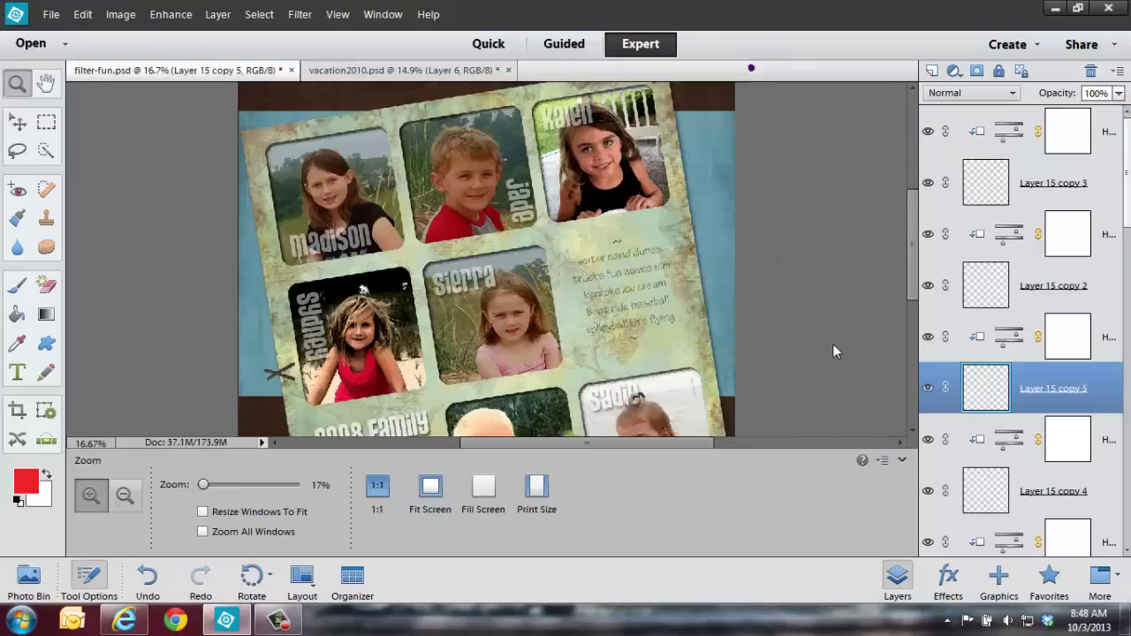
{"action": "left_click", "coordinate": [901, 460]}
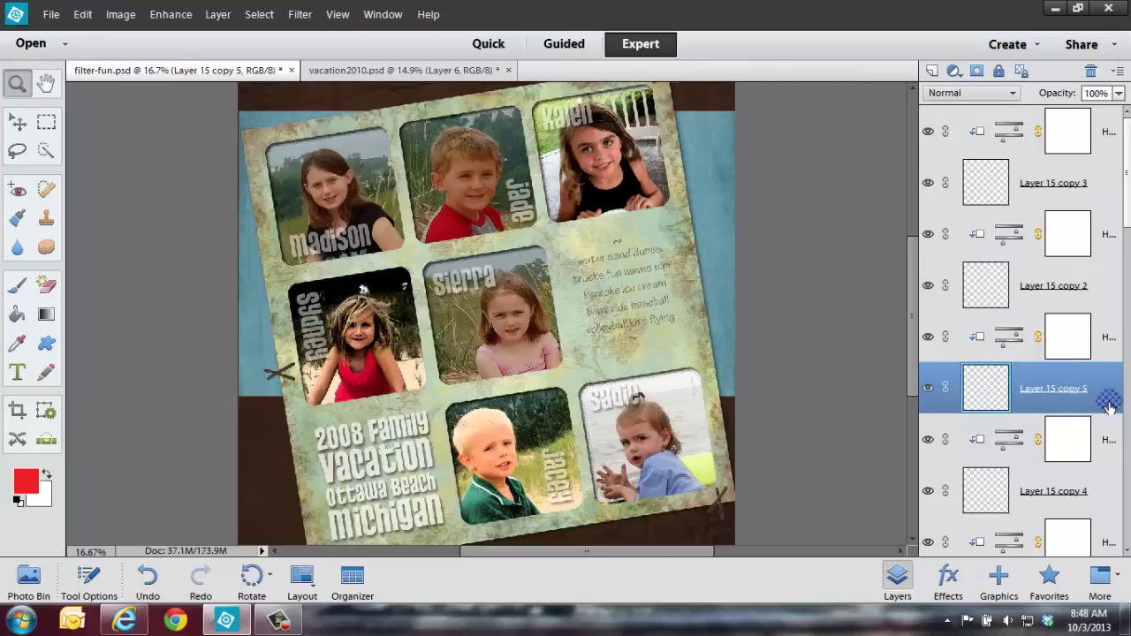
Hide Layer 15 copy 5 and the 2008 Family Vacation title, toggling Layer 15's visibility
{"action": "left_click", "coordinate": [925, 389]}
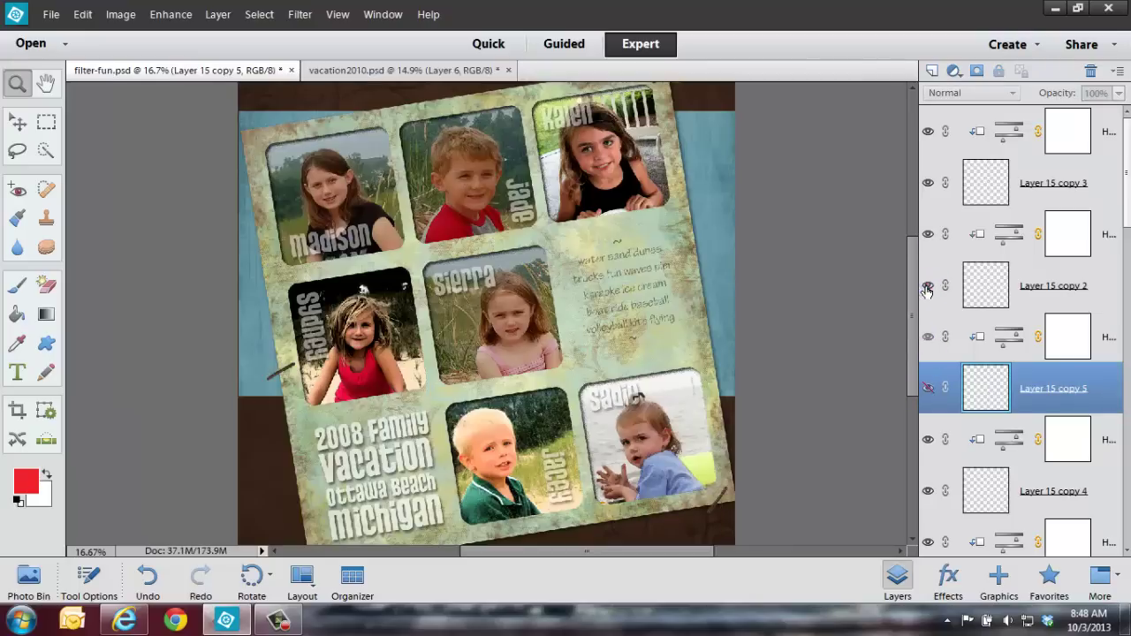
{"action": "scroll", "coordinate": [1121, 325], "scroll_direction": "down", "scroll_amount": 5}
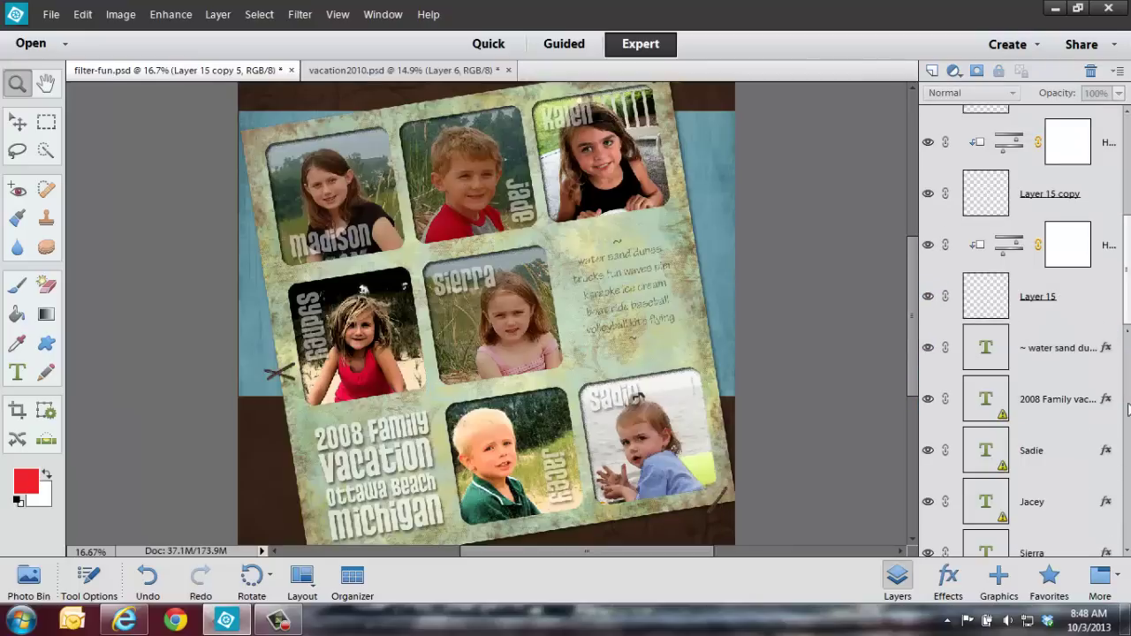
{"action": "left_click", "coordinate": [928, 296]}
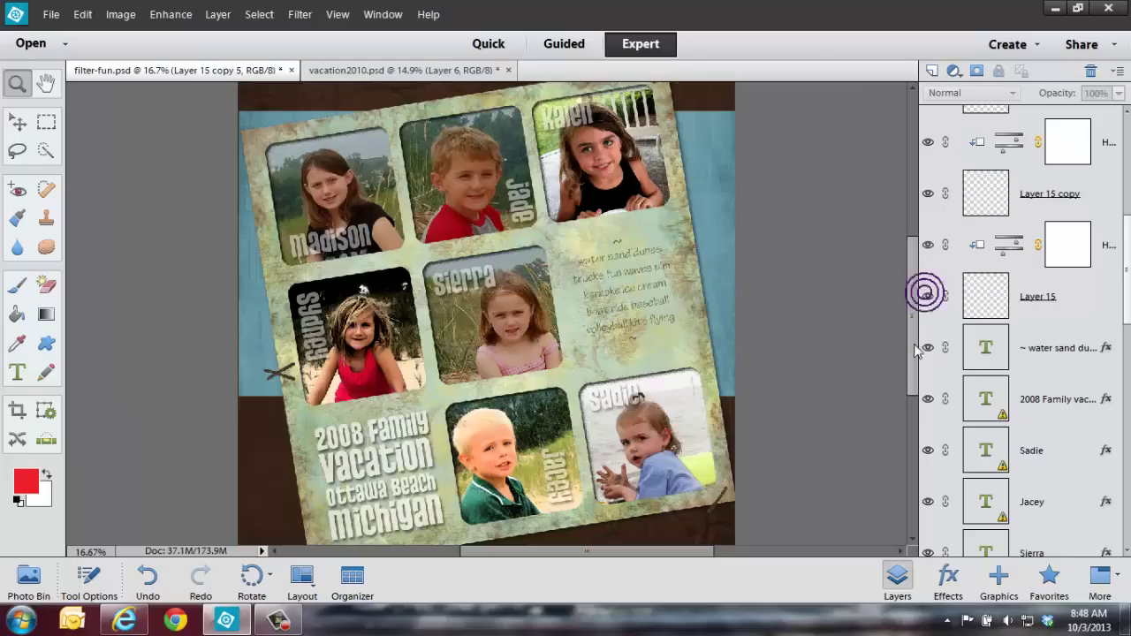
{"action": "left_click", "coordinate": [929, 400]}
{"action": "scroll", "coordinate": [978, 494], "scroll_direction": "down", "scroll_amount": 10}
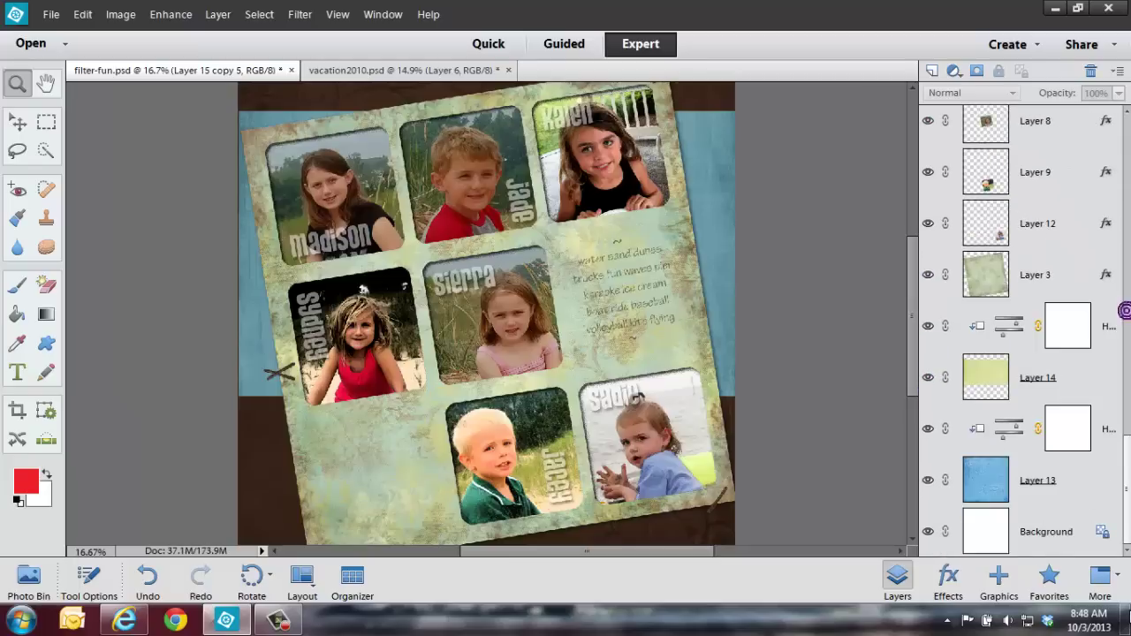
Briefly hide and re-show the green paper, Sadie, Jacey and Layer 8 photo layers
{"action": "left_click", "coordinate": [927, 275]}
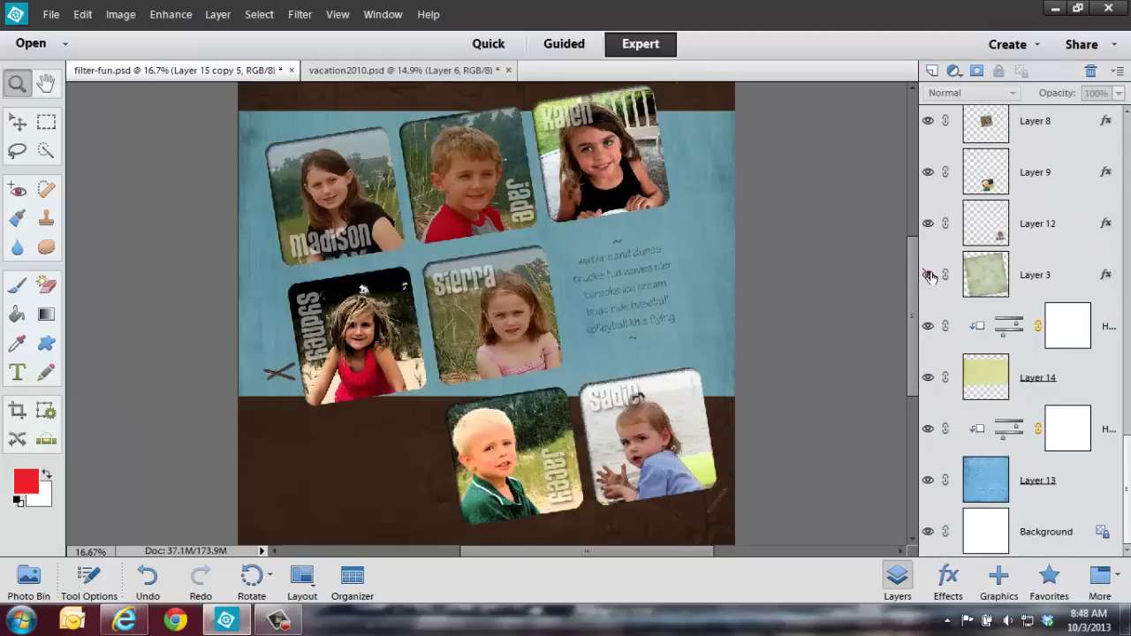
{"action": "left_click", "coordinate": [927, 275]}
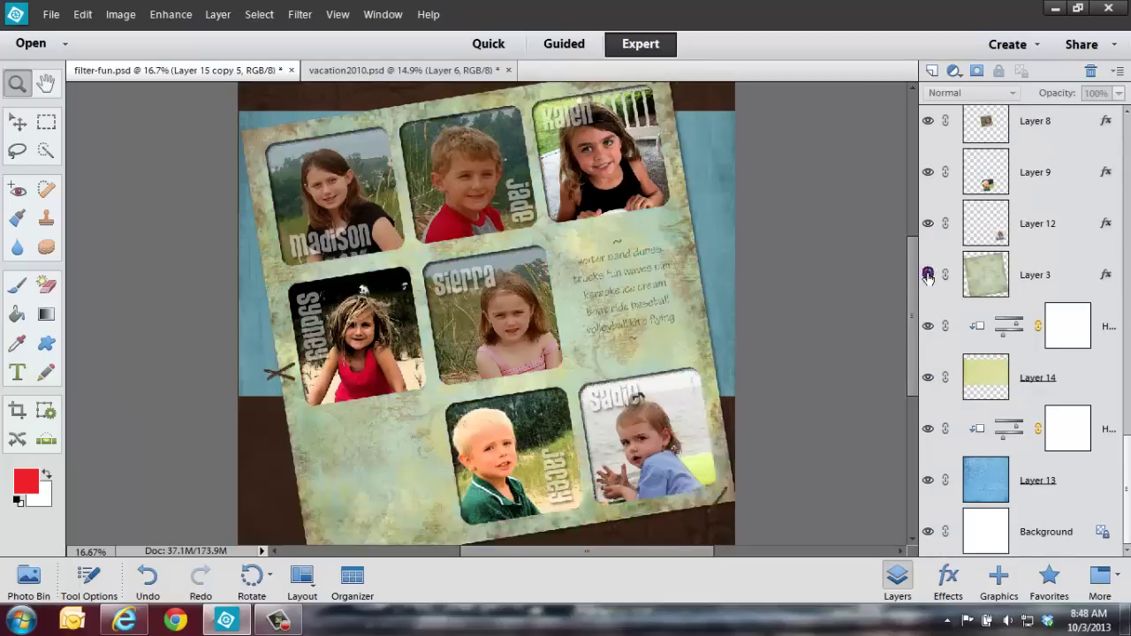
{"action": "left_click", "coordinate": [926, 223]}
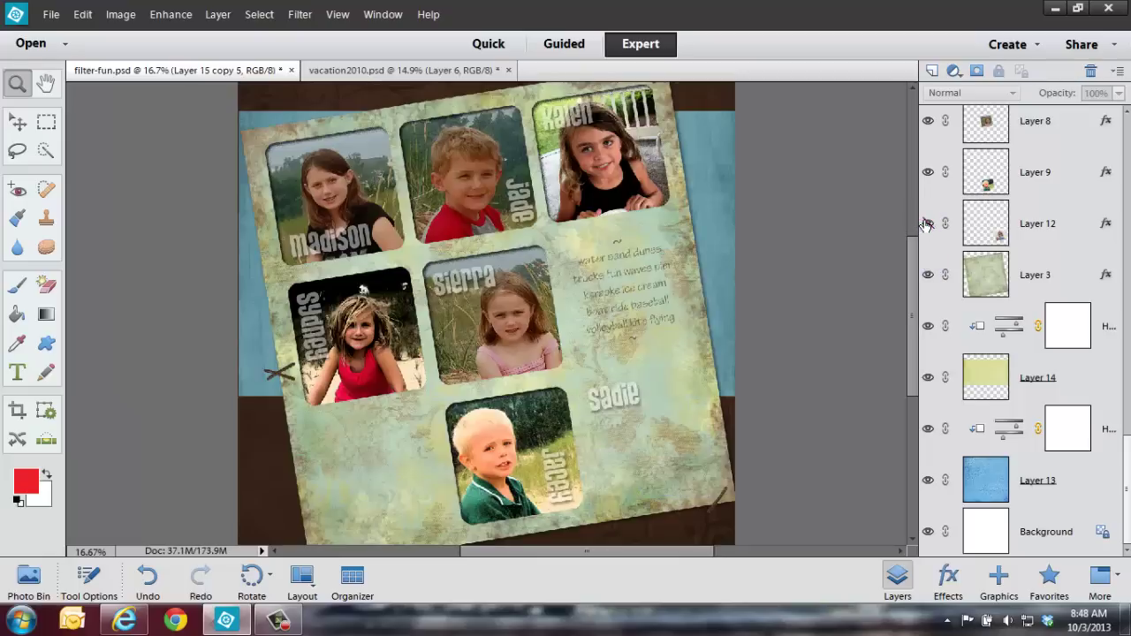
{"action": "left_click", "coordinate": [926, 223]}
{"action": "left_click", "coordinate": [927, 173]}
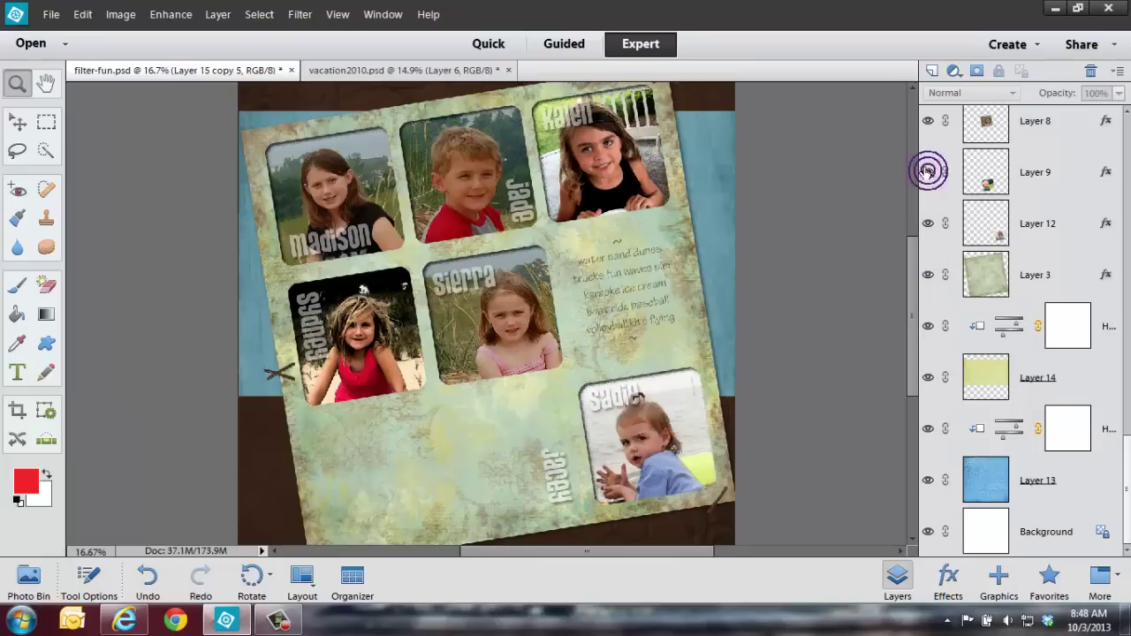
{"action": "left_click", "coordinate": [928, 173]}
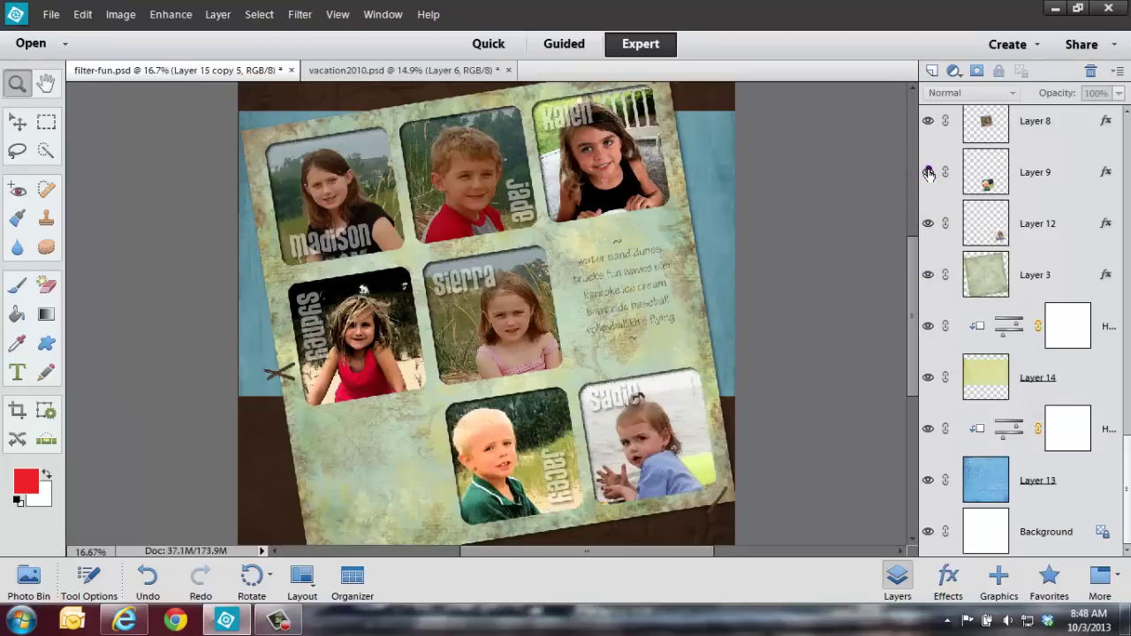
{"action": "left_click", "coordinate": [926, 121]}
{"action": "left_click", "coordinate": [926, 121]}
{"action": "left_click", "coordinate": [926, 121]}
{"action": "left_click", "coordinate": [926, 121]}
In vacation2010.psd, toggle the scrapbook paper frame layer off and on, then close without saving
{"action": "left_click", "coordinate": [455, 70]}
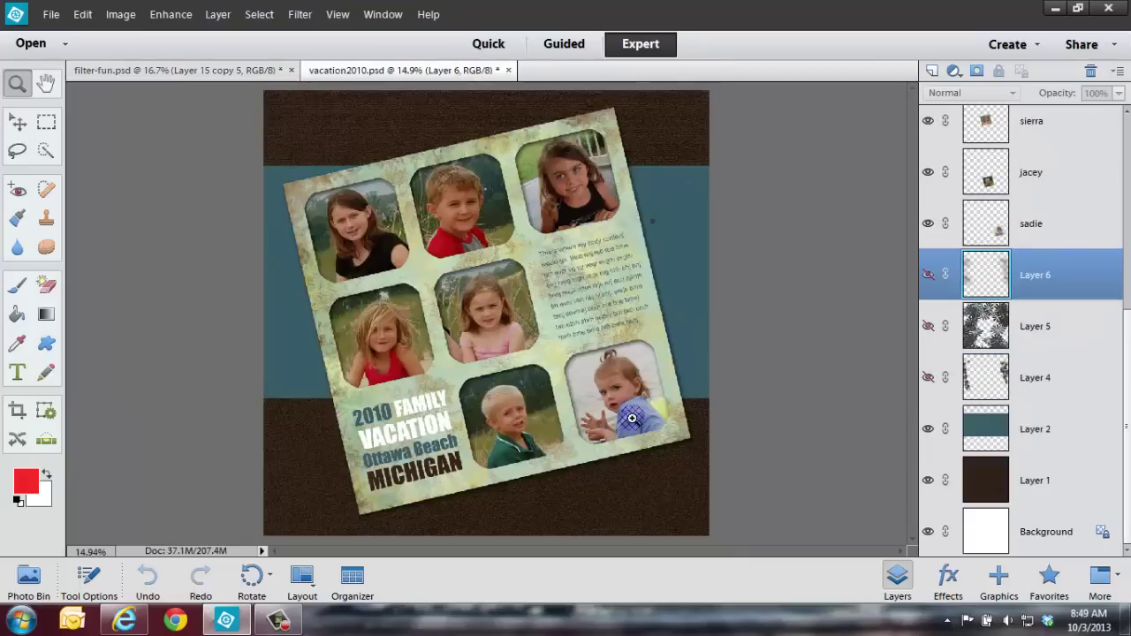
{"action": "left_click", "coordinate": [1127, 348]}
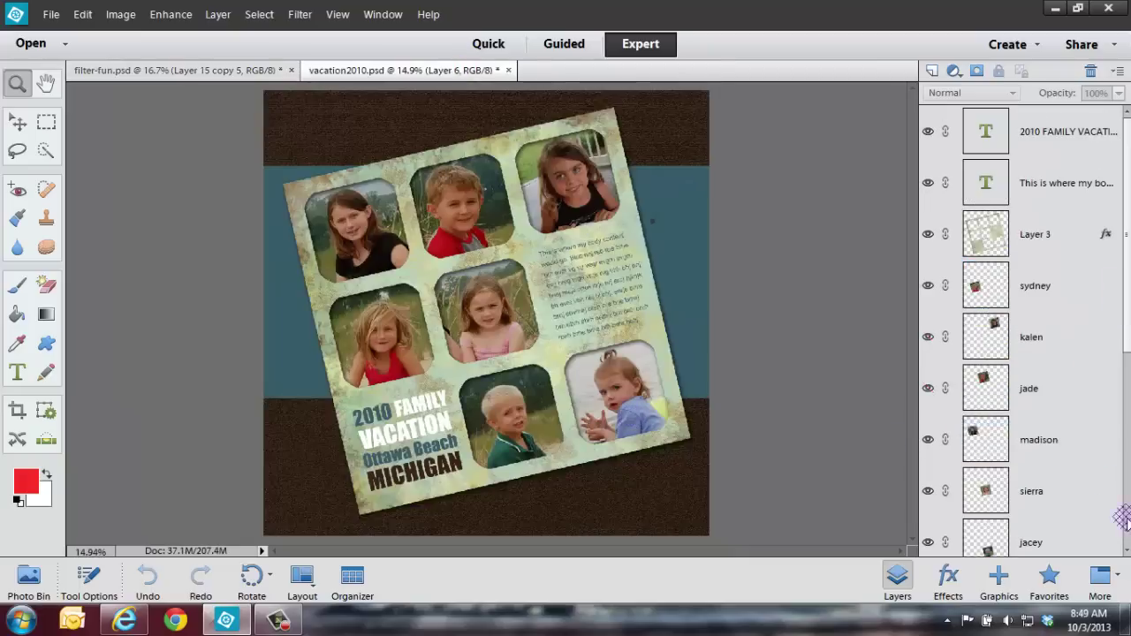
{"action": "left_click", "coordinate": [927, 234]}
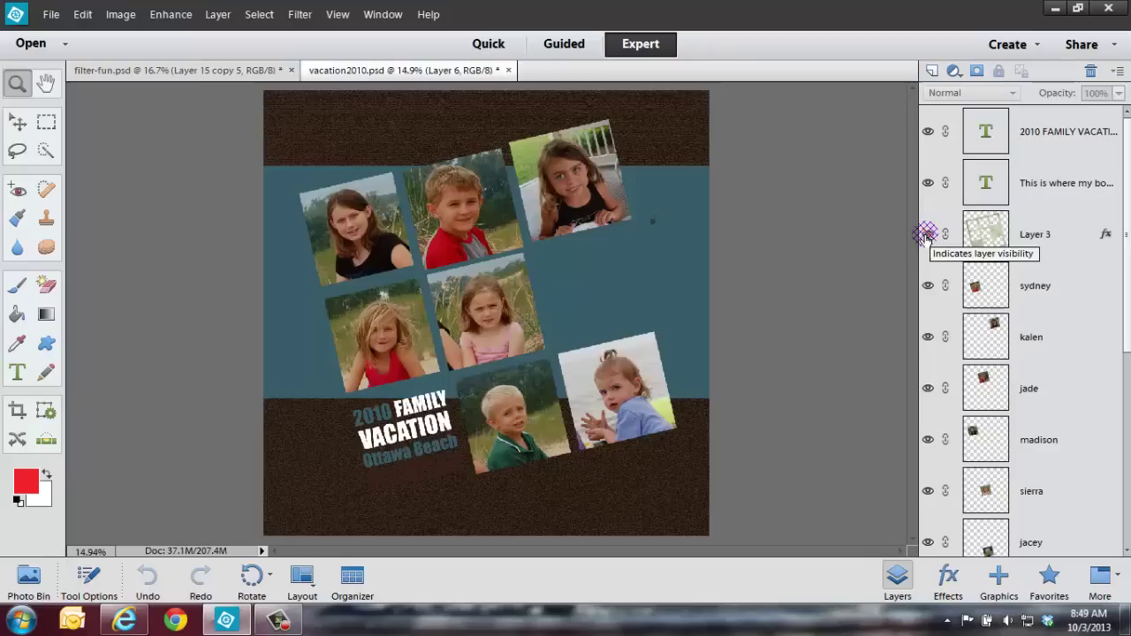
{"action": "left_click", "coordinate": [927, 235]}
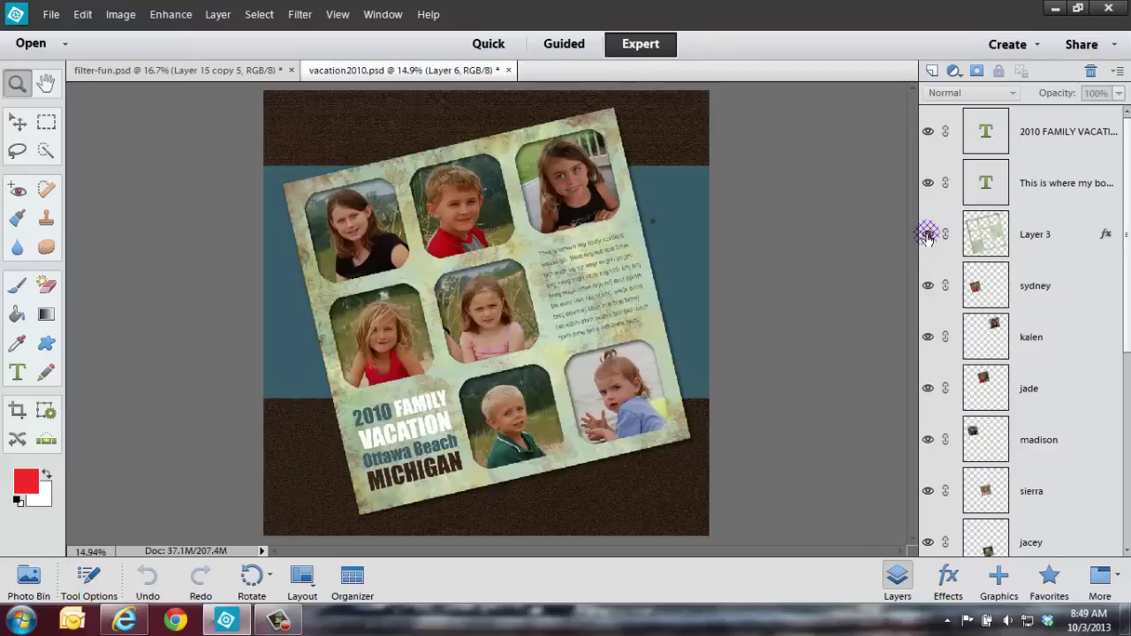
{"action": "left_click", "coordinate": [928, 234]}
{"action": "left_click", "coordinate": [927, 235]}
{"action": "left_click", "coordinate": [507, 70]}
{"action": "left_click", "coordinate": [526, 238]}
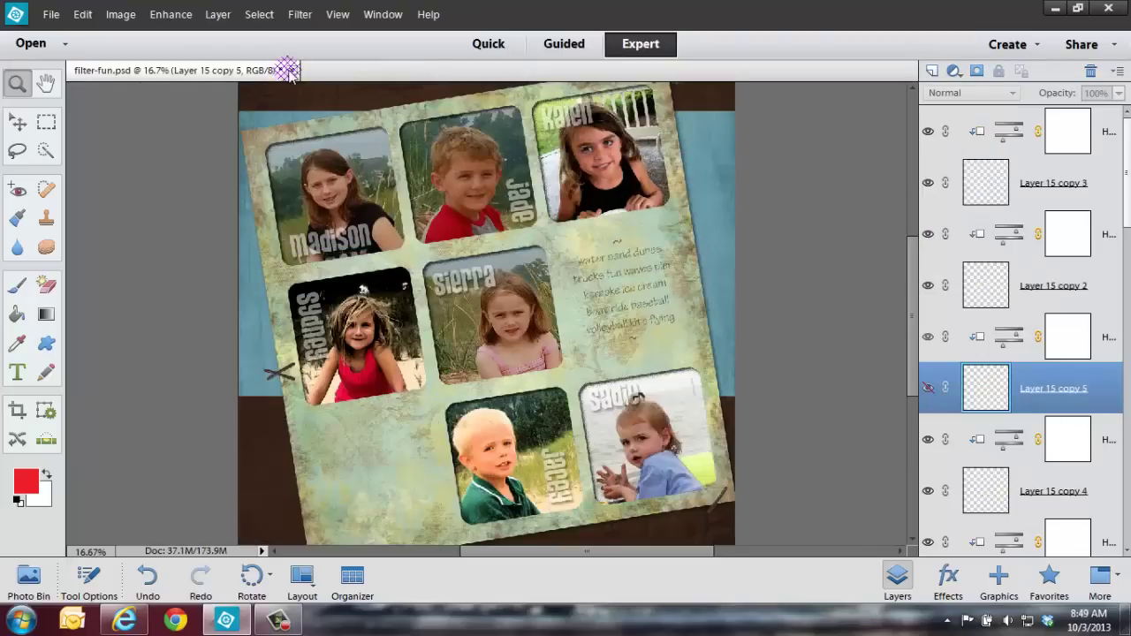
Close filter-fun.psd without saving and open the tuscansummer JPG from frebinars > filter-fun
{"action": "left_click", "coordinate": [291, 70]}
{"action": "left_click", "coordinate": [540, 230]}
{"action": "left_click", "coordinate": [51, 14]}
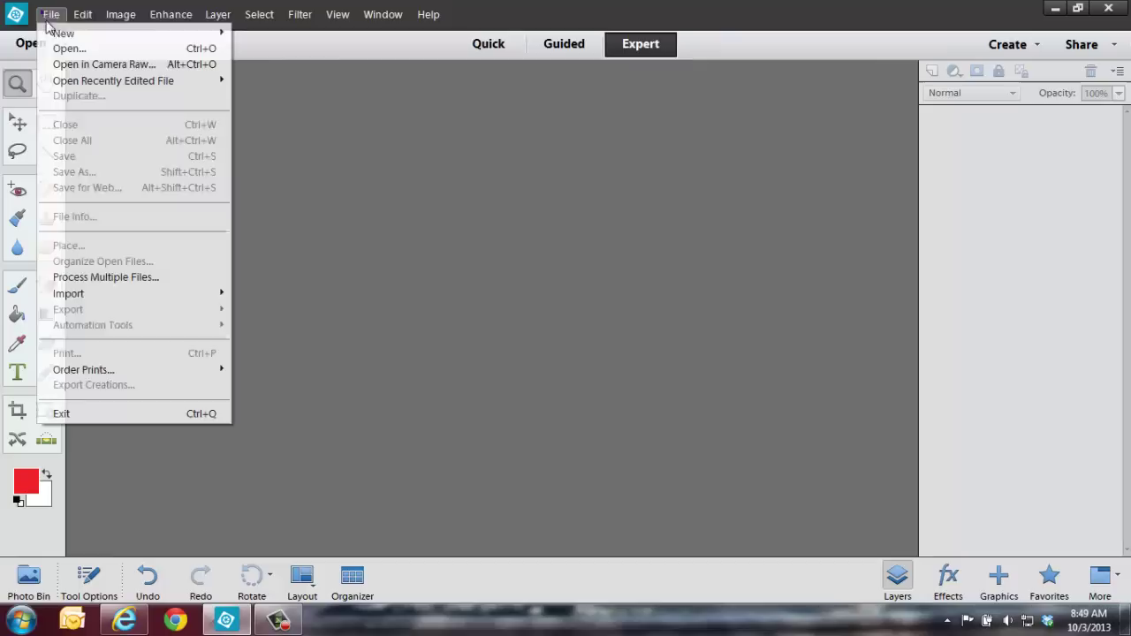
{"action": "left_click", "coordinate": [59, 48]}
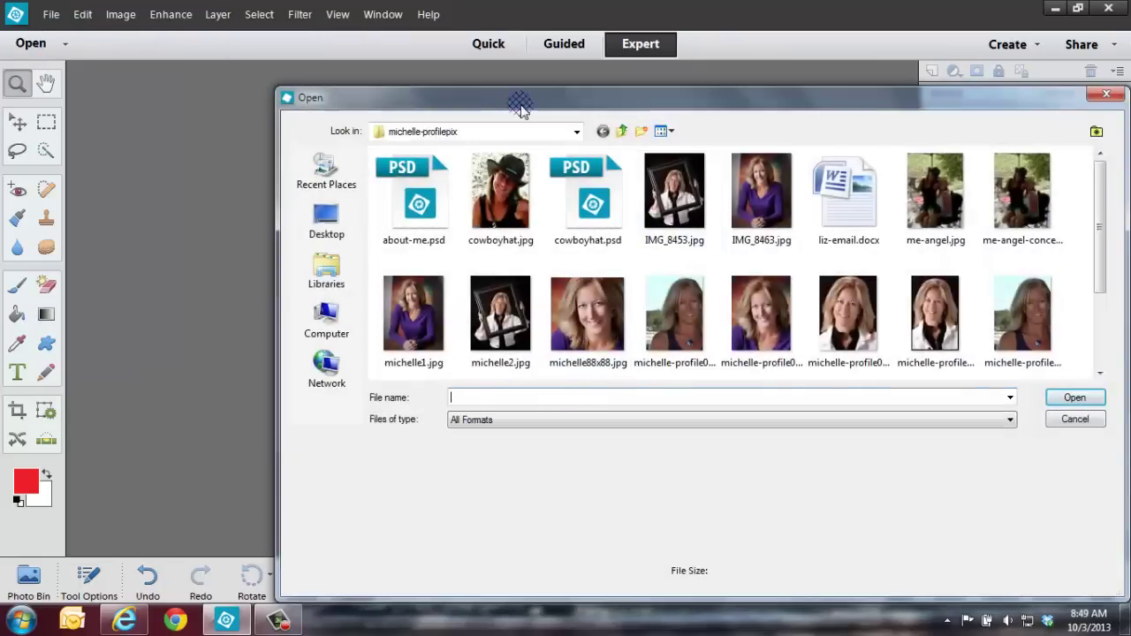
{"action": "left_click", "coordinate": [576, 131]}
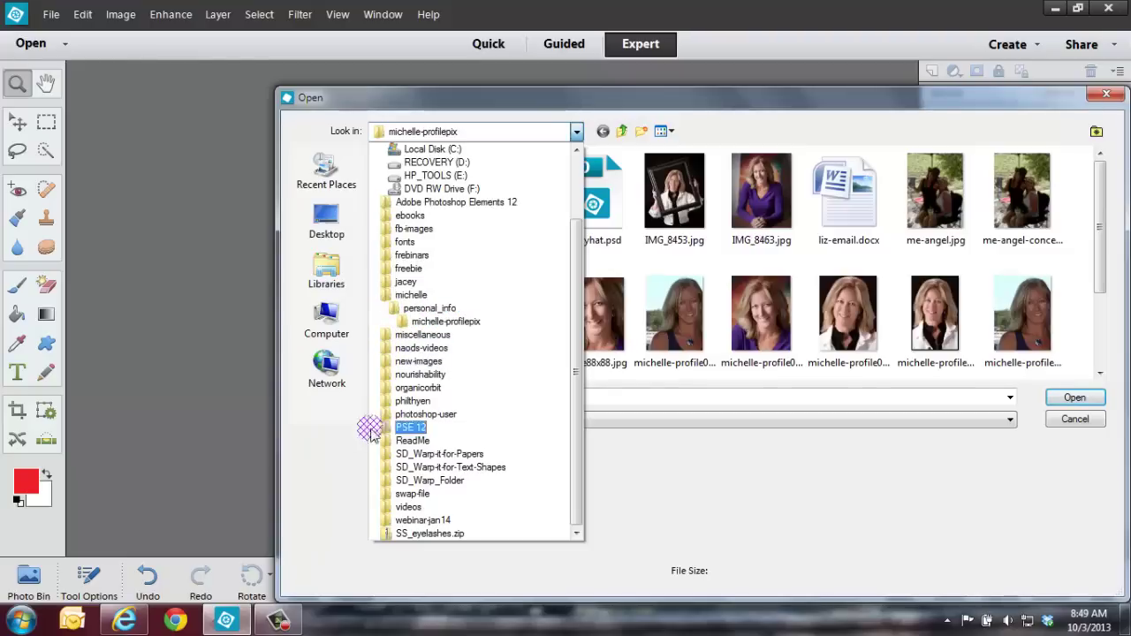
{"action": "left_click", "coordinate": [372, 254]}
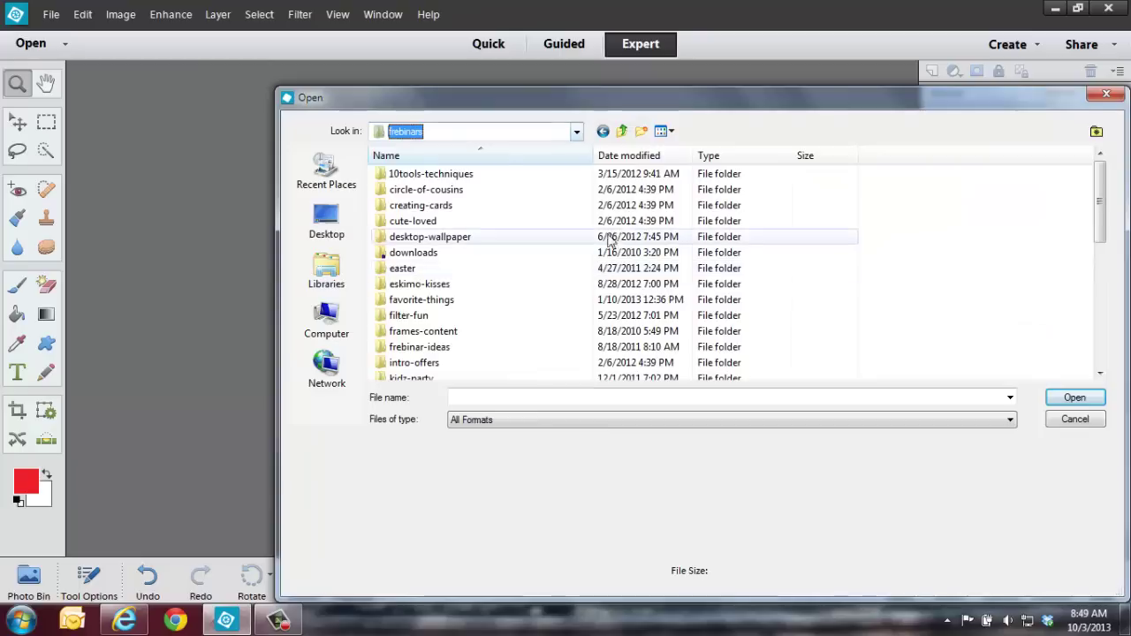
{"action": "double_click", "coordinate": [423, 315]}
{"action": "left_click", "coordinate": [414, 197]}
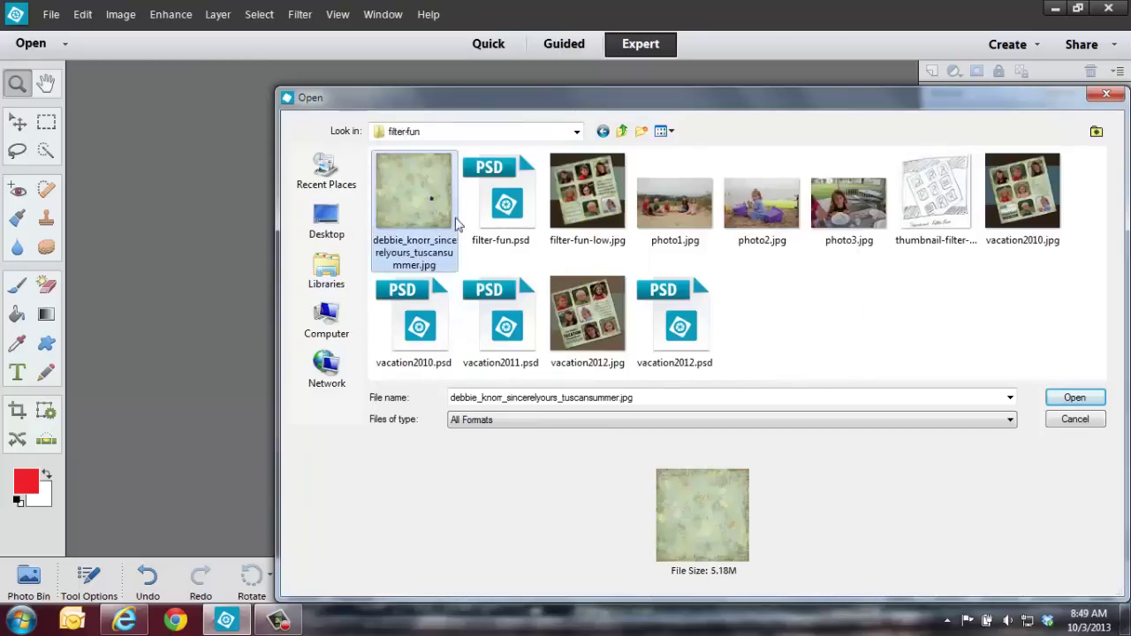
{"action": "left_click", "coordinate": [1069, 396]}
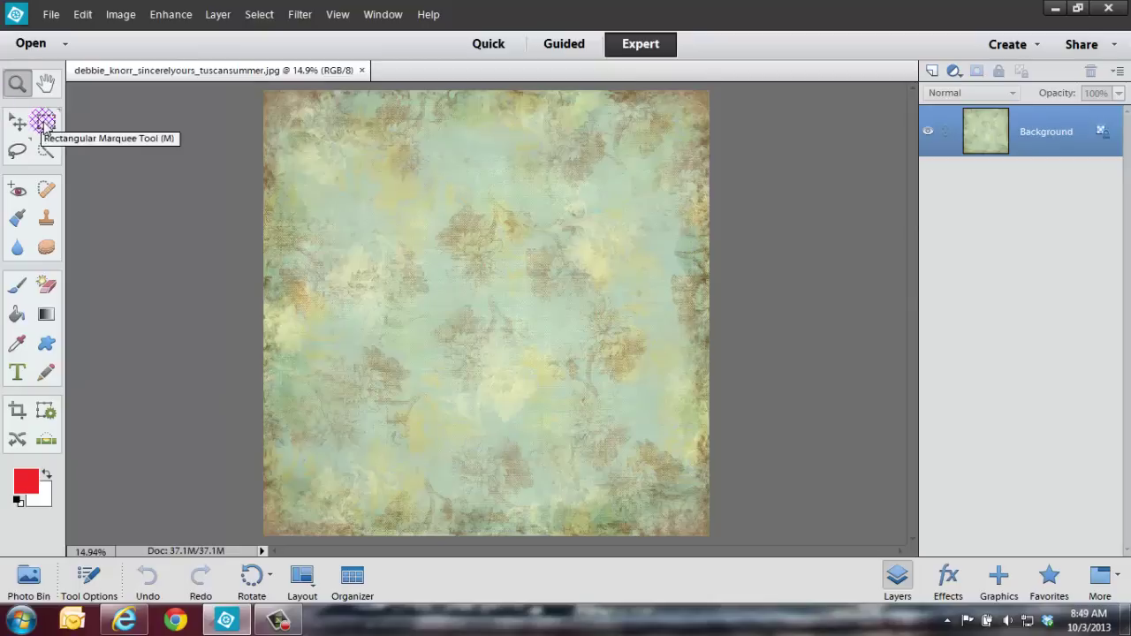
Draw a rectangular selection near the paper's top-left and zoom in to 25%
{"action": "left_click", "coordinate": [41, 121]}
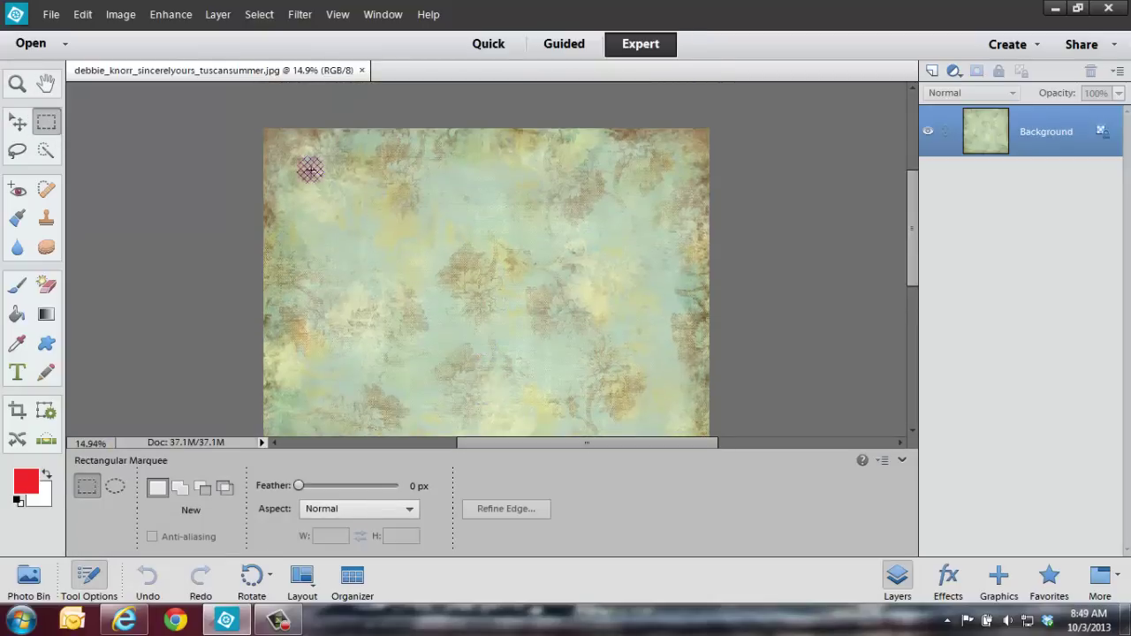
{"action": "left_click_drag", "start_coordinate": [283, 151], "coordinate": [450, 330]}
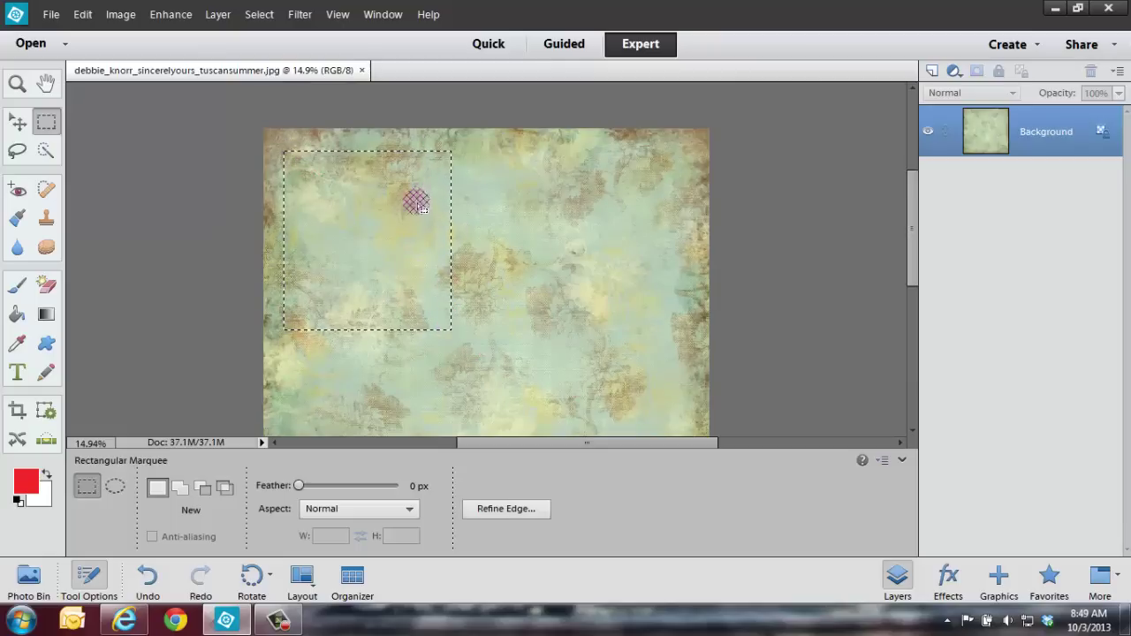
{"action": "left_click", "coordinate": [21, 86]}
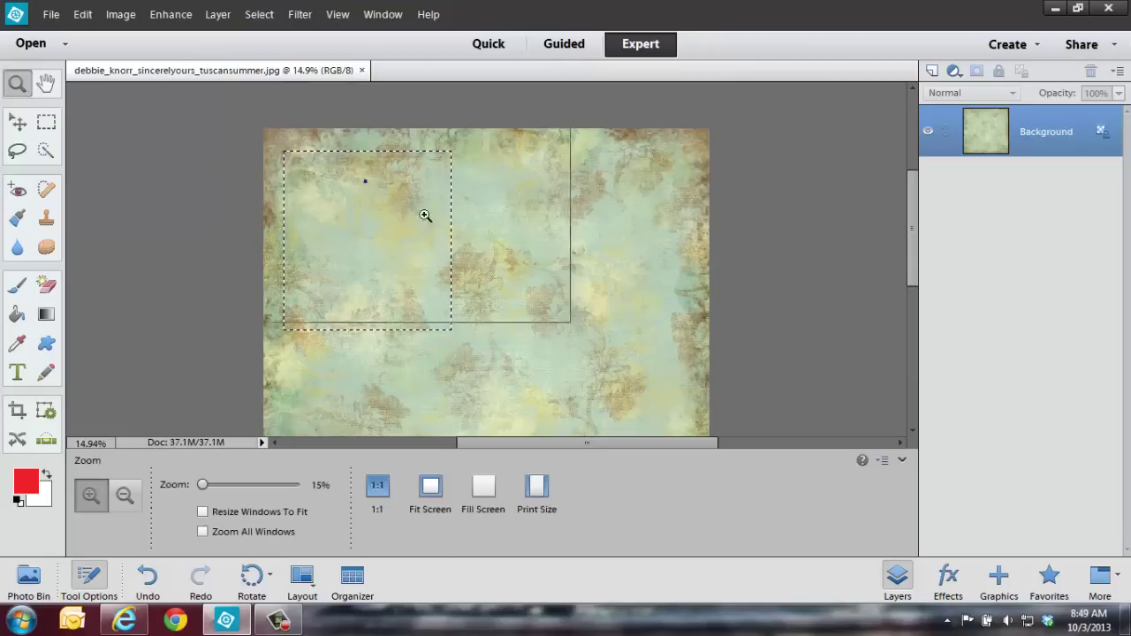
{"action": "left_click", "coordinate": [459, 170]}
{"action": "left_click", "coordinate": [397, 350]}
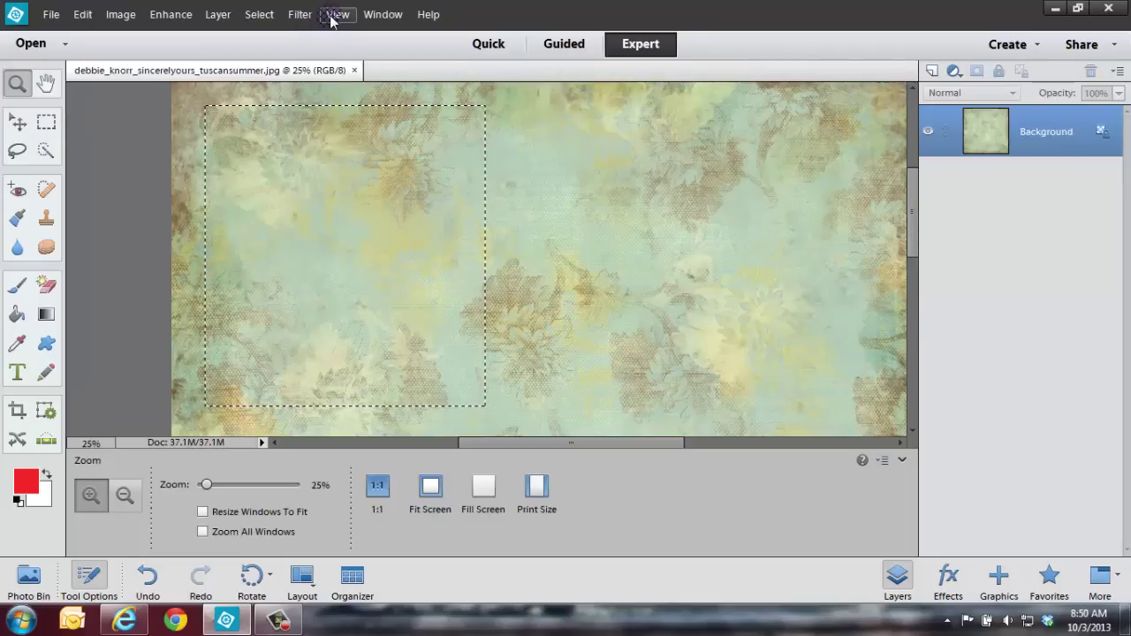
Smooth the selection with a 3-pixel sample radius
{"action": "left_click", "coordinate": [265, 15]}
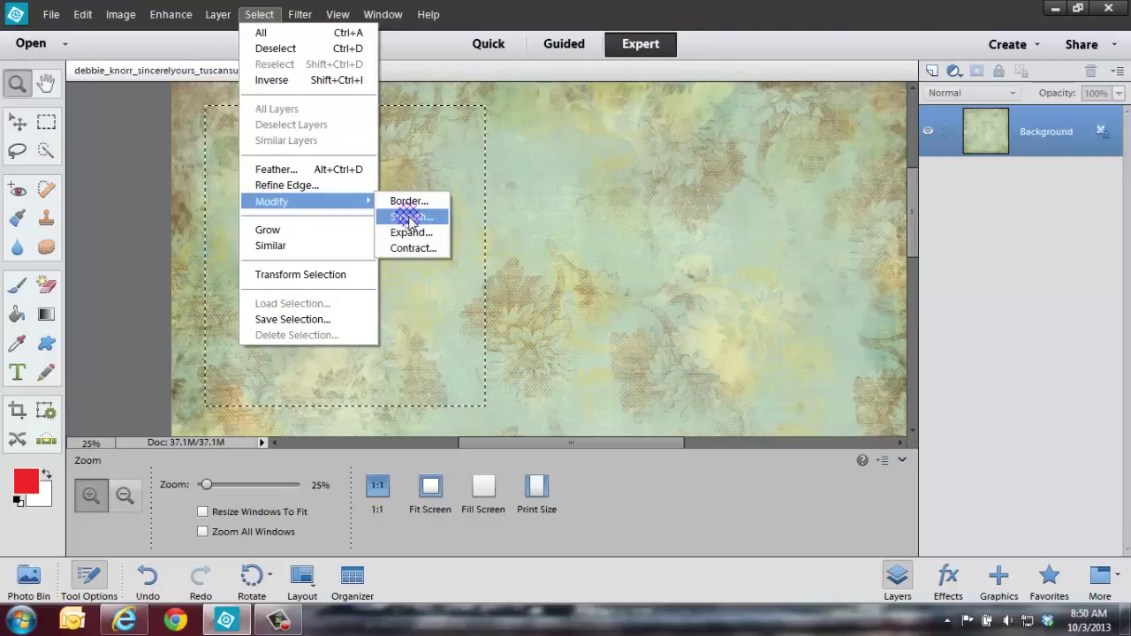
{"action": "left_click", "coordinate": [409, 217]}
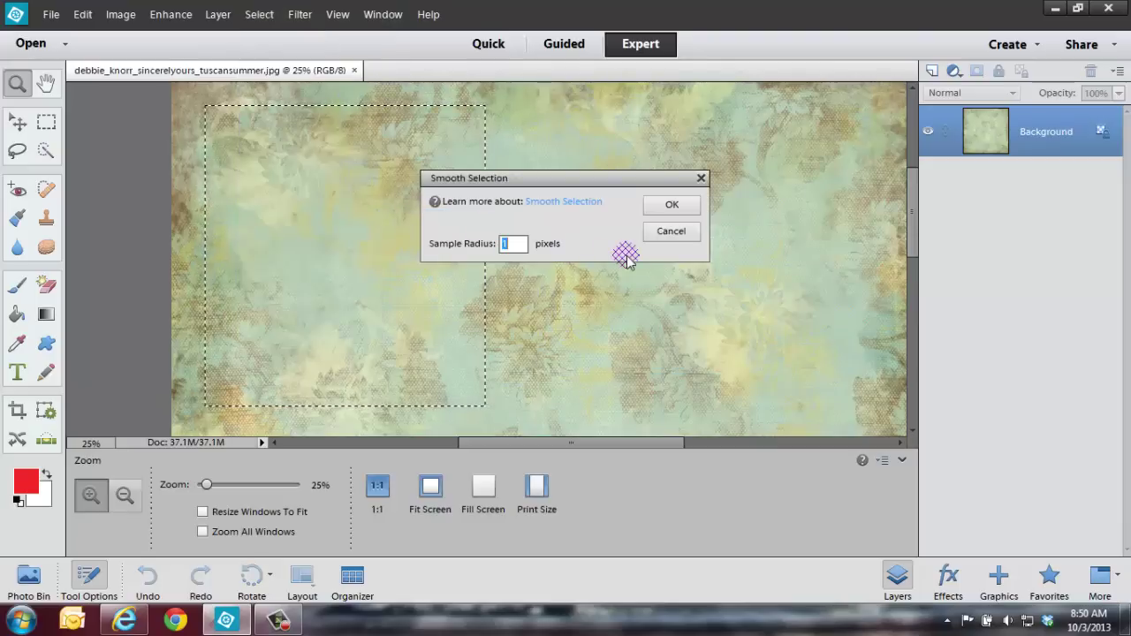
{"action": "type", "text": "35"}
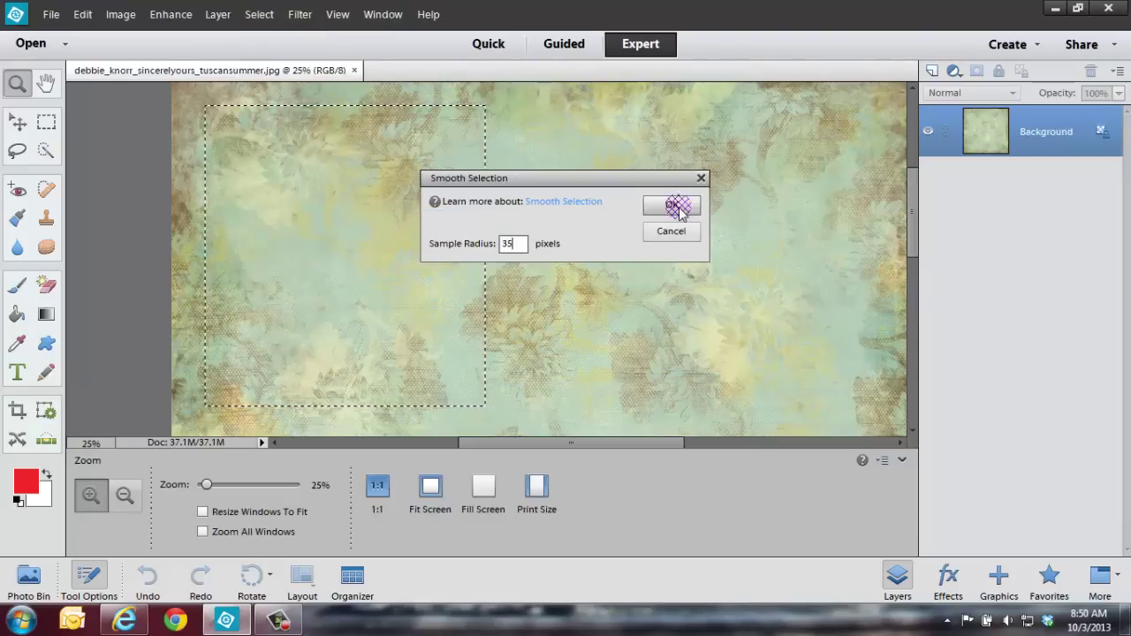
{"action": "left_click", "coordinate": [673, 204]}
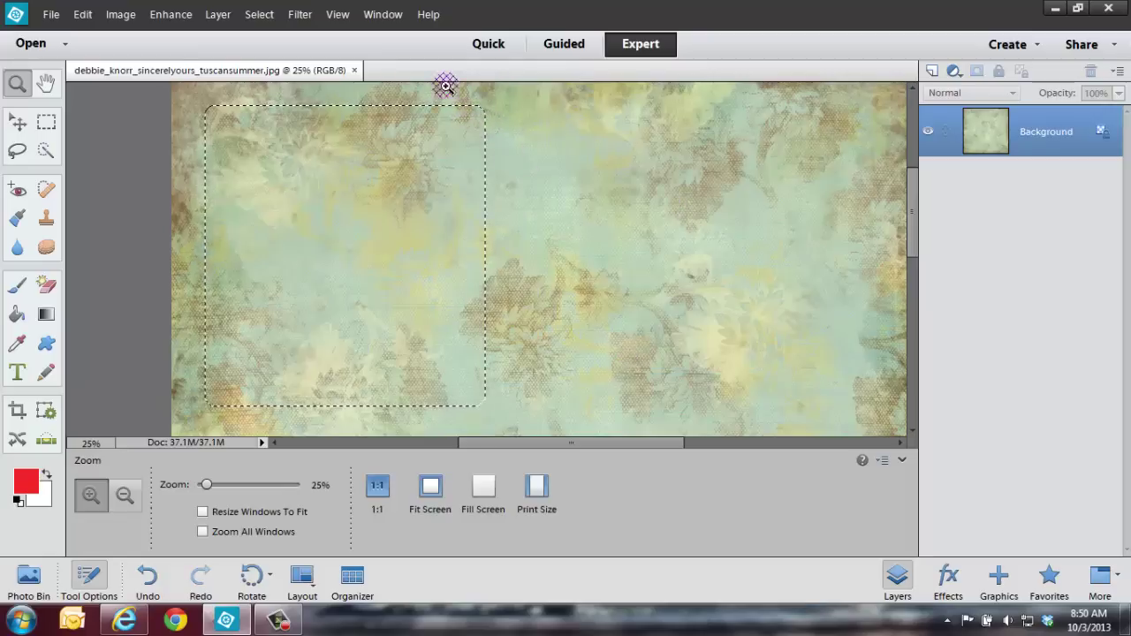
Zoom in on the selection's top-right corner and apply another round of smoothing
{"action": "left_click_drag", "start_coordinate": [450, 95], "coordinate": [531, 164]}
{"action": "left_click", "coordinate": [401, 159]}
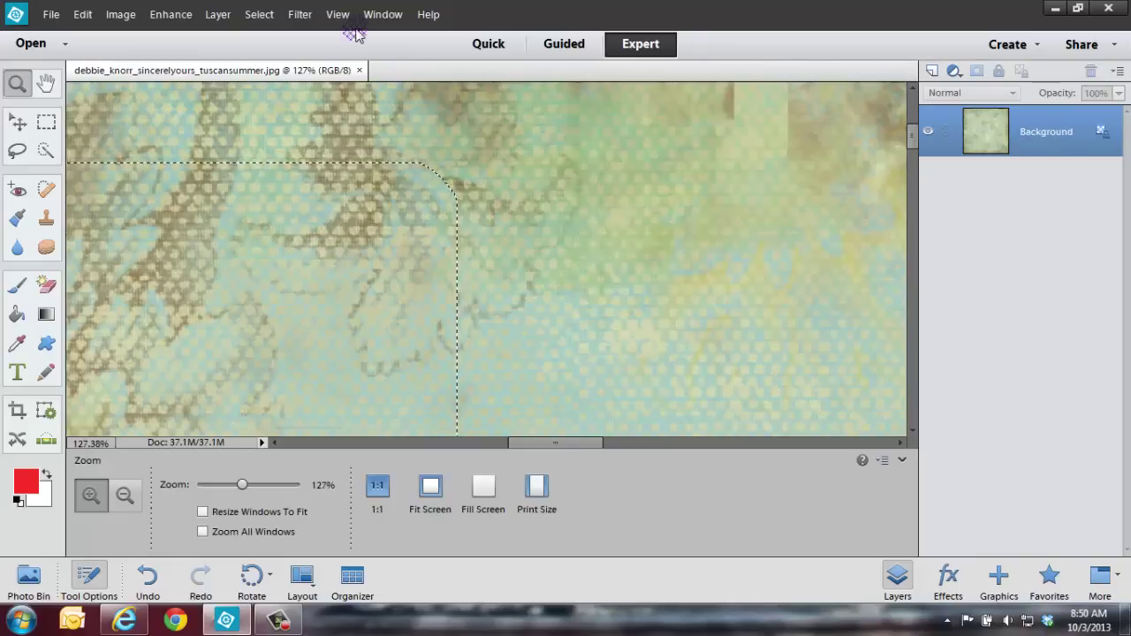
{"action": "left_click", "coordinate": [258, 14]}
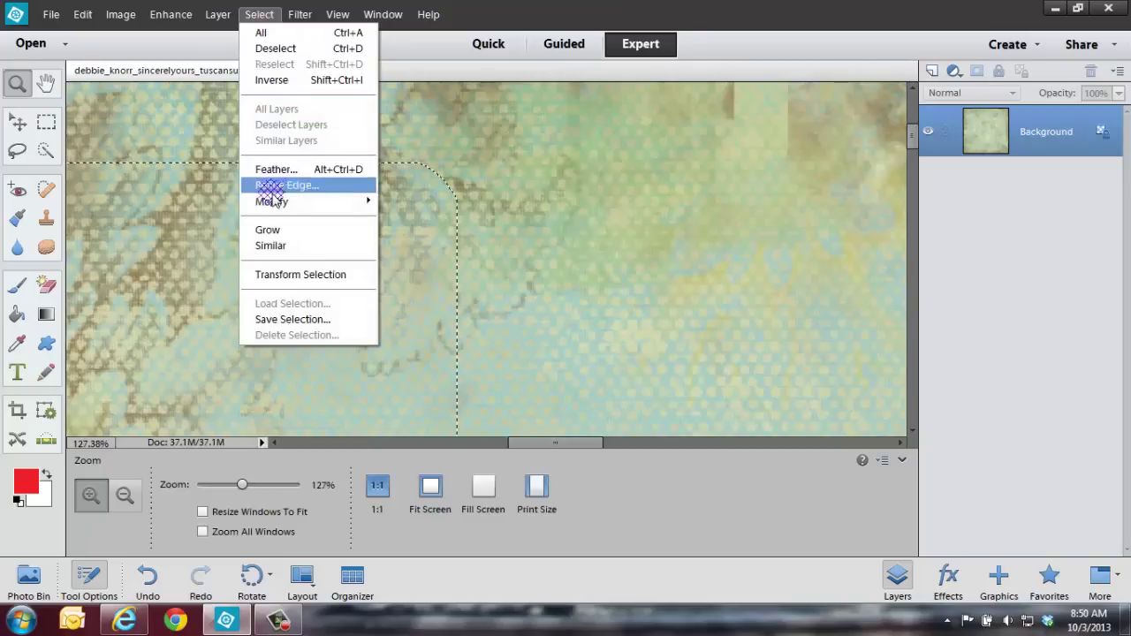
{"action": "mouse_move", "coordinate": [265, 202]}
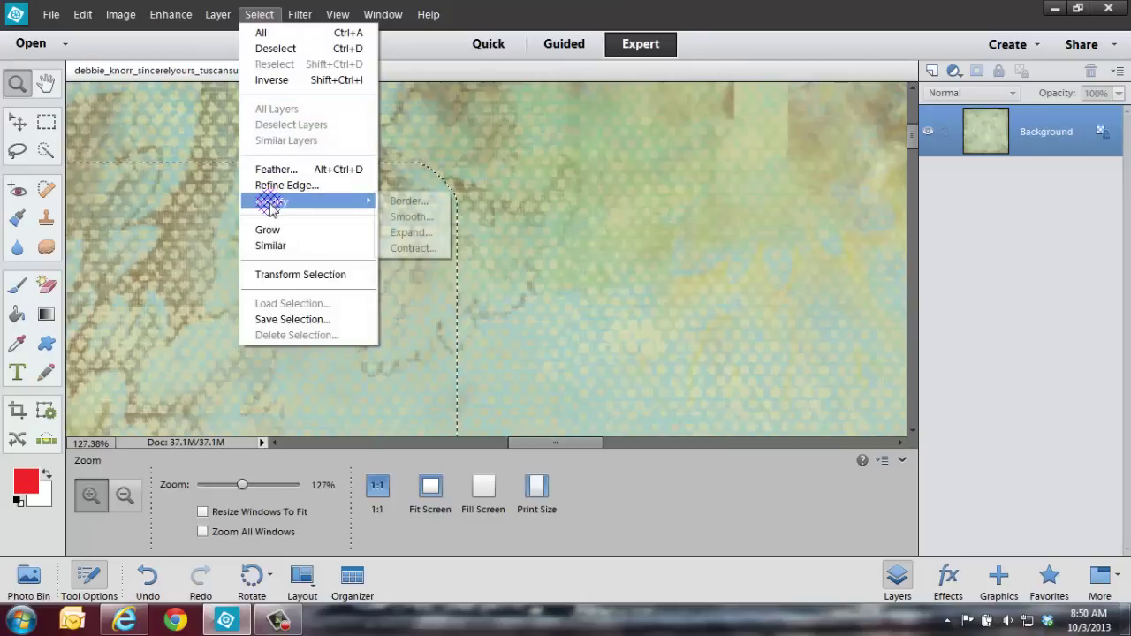
{"action": "left_click", "coordinate": [411, 216]}
{"action": "left_click", "coordinate": [664, 207]}
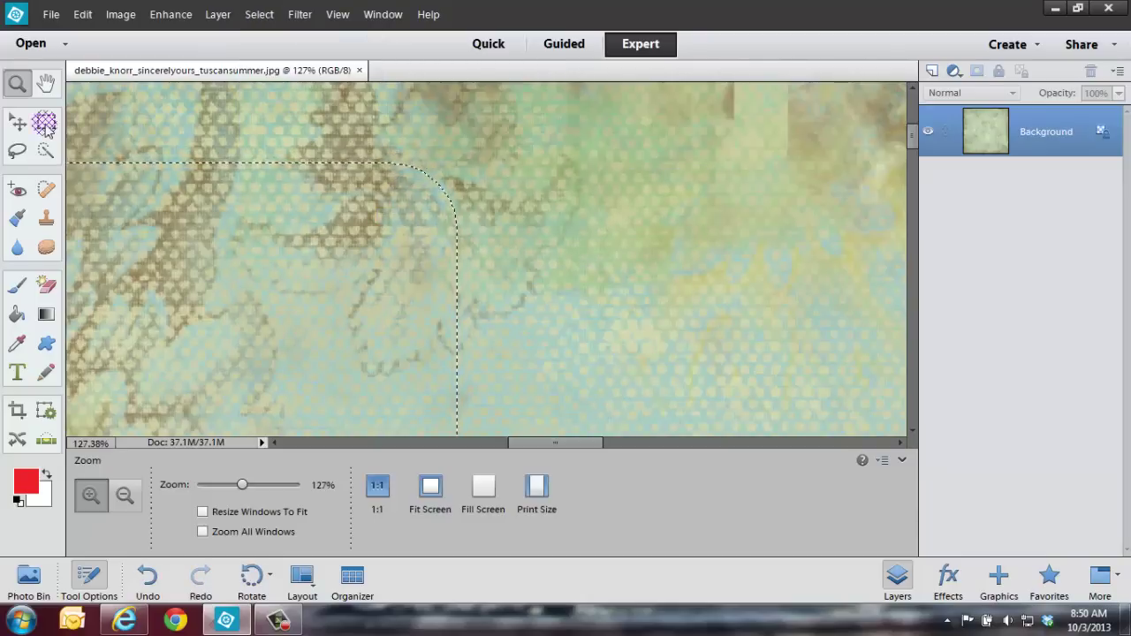
Fit the page on screen, smooth the selection by 50 pixels and fill it with white
{"action": "double_click", "coordinate": [15, 83]}
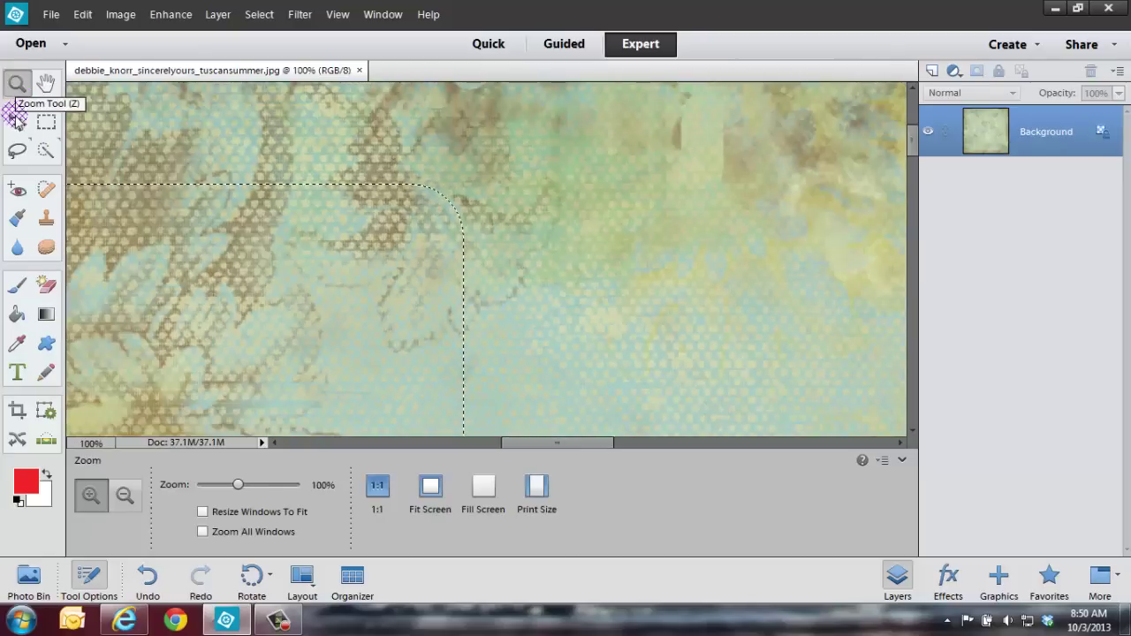
{"action": "left_click", "coordinate": [16, 122]}
{"action": "double_click", "coordinate": [46, 83]}
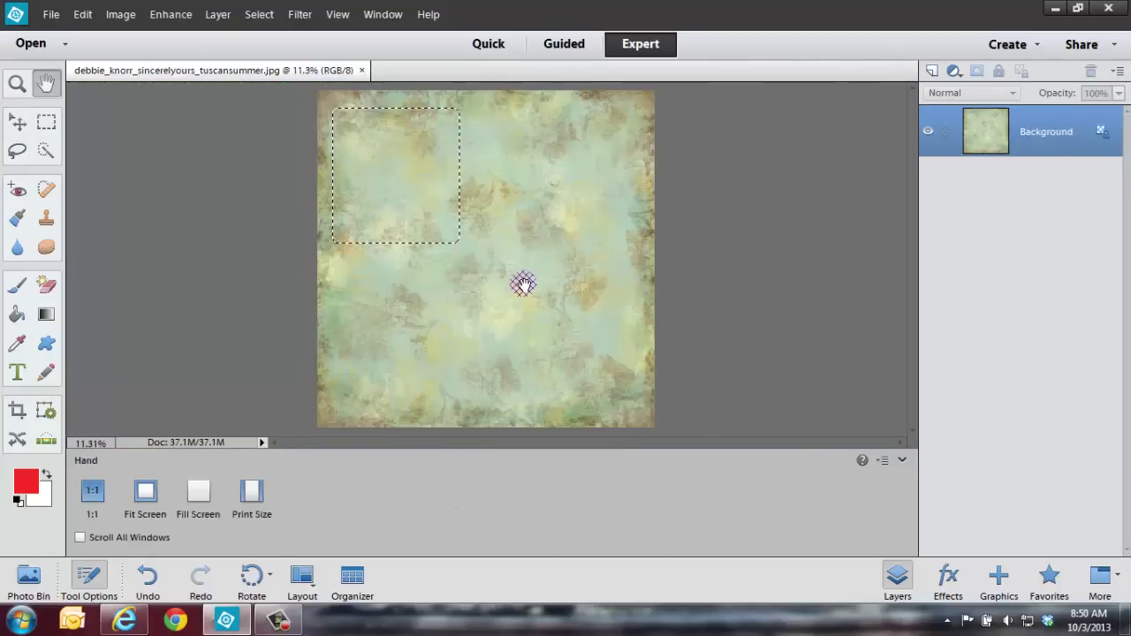
{"action": "left_click", "coordinate": [258, 14]}
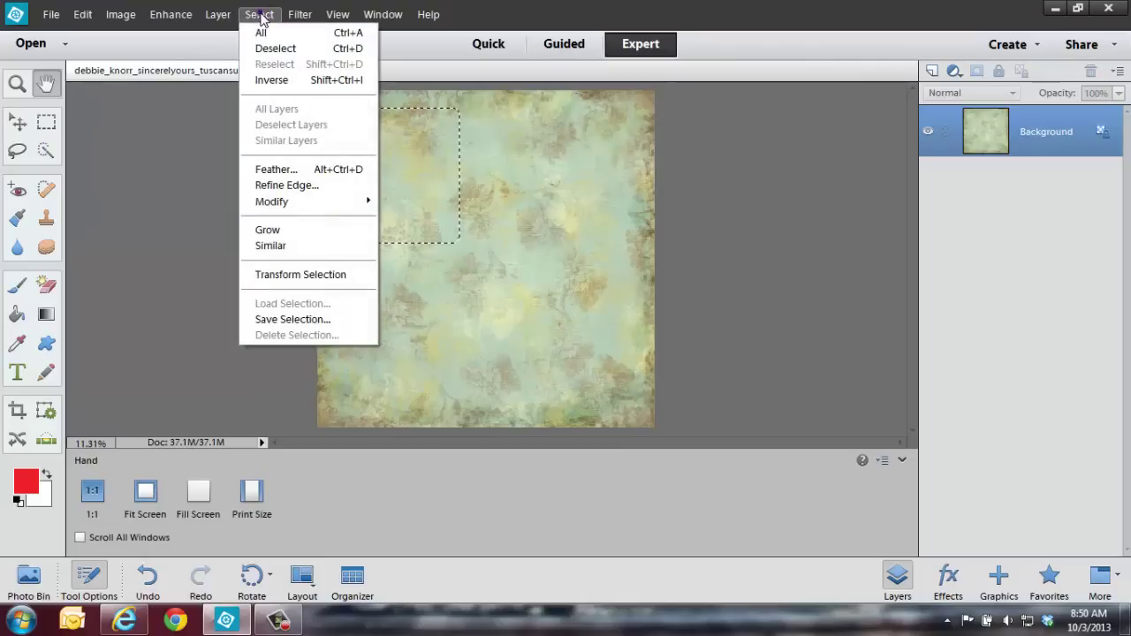
{"action": "mouse_move", "coordinate": [256, 201]}
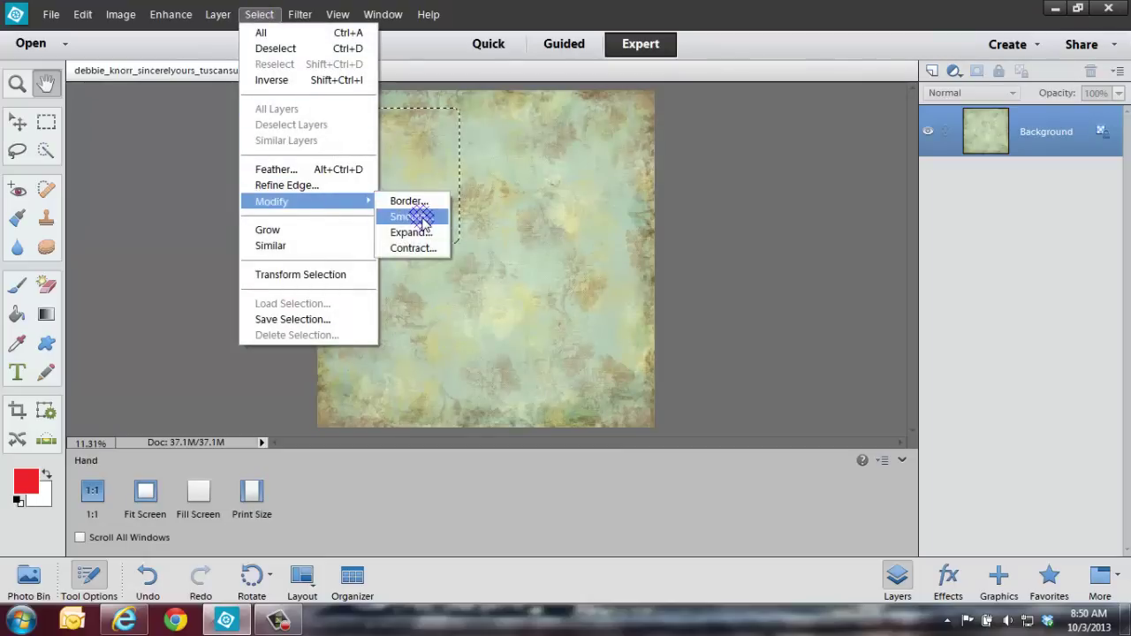
{"action": "left_click", "coordinate": [422, 220]}
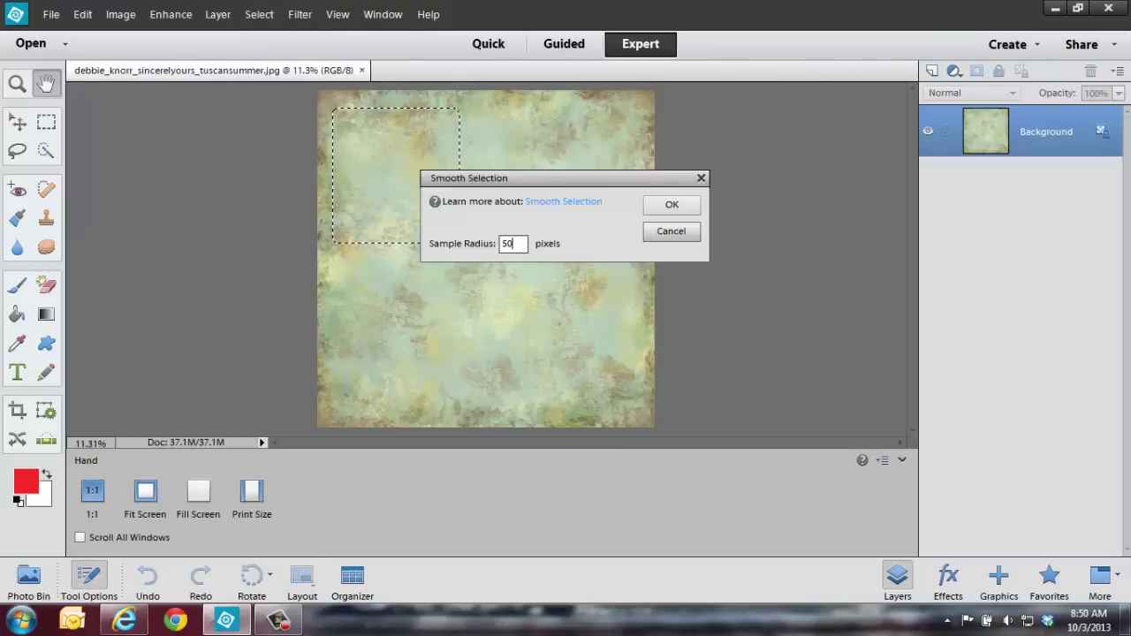
{"action": "type", "text": "0"}
{"action": "left_click", "coordinate": [677, 210]}
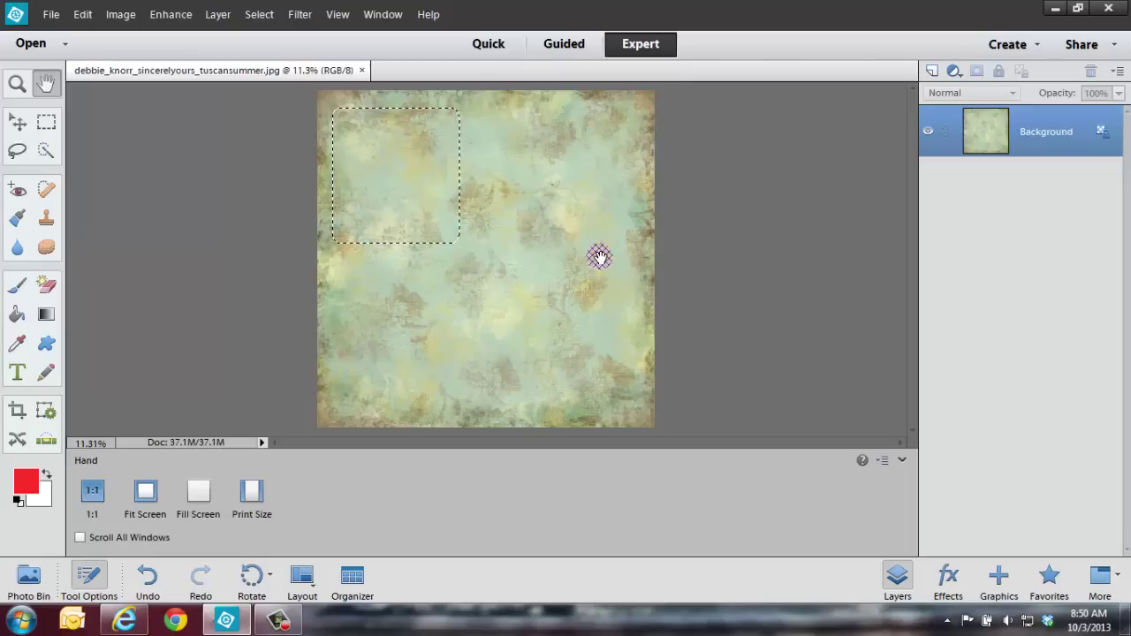
{"action": "key", "text": "Delete"}
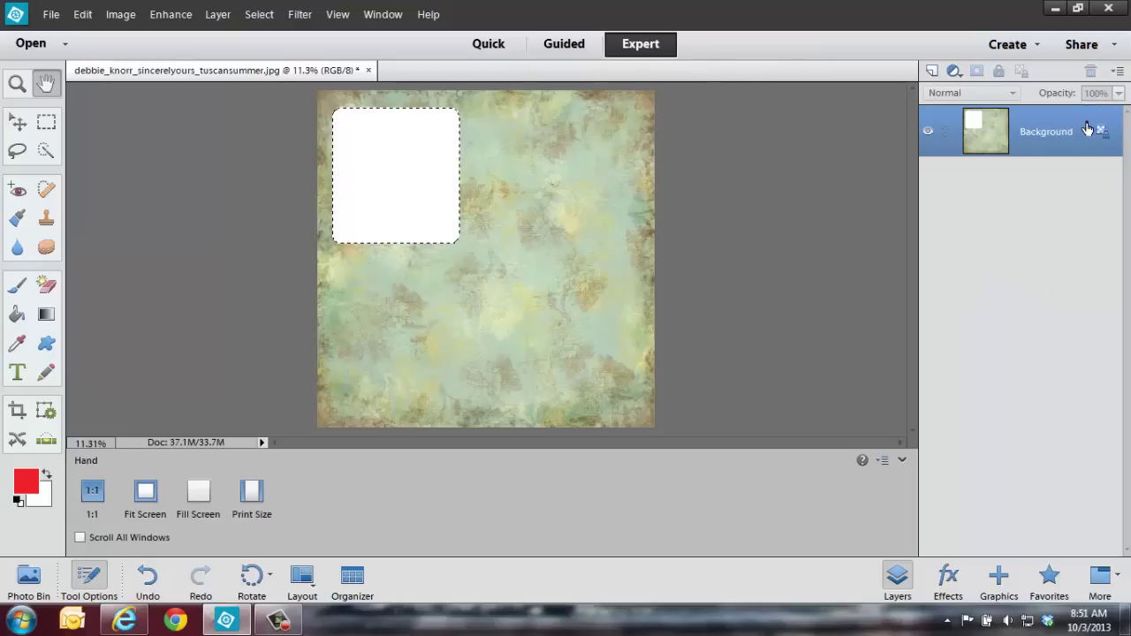
Duplicate the Background layer, then undo both the duplicate and the white fill
{"action": "right_click", "coordinate": [1048, 129]}
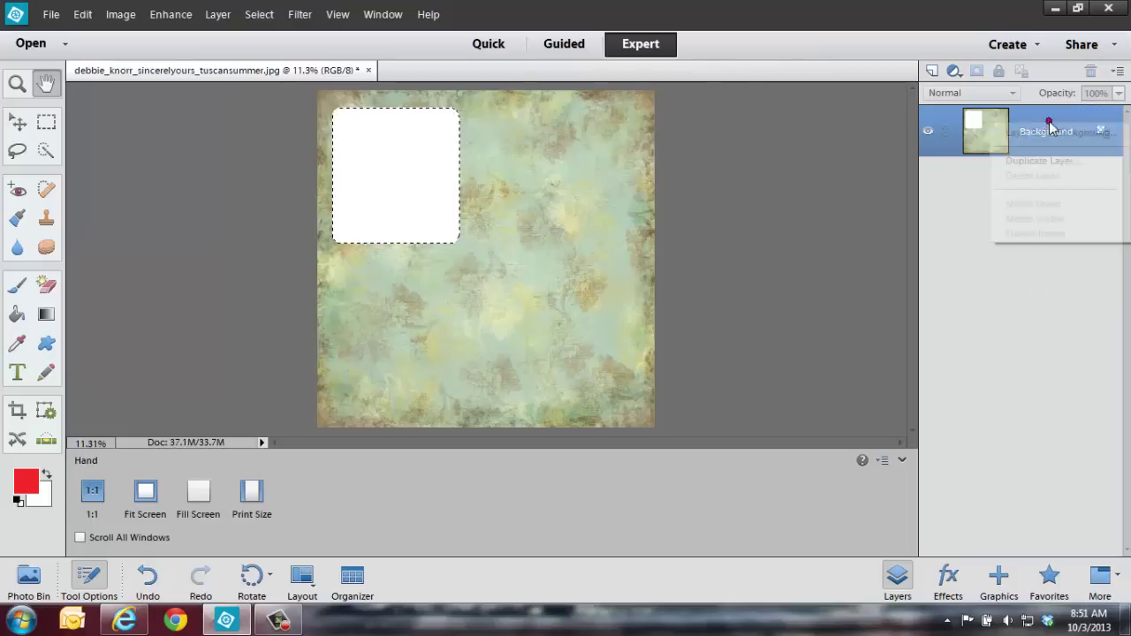
{"action": "left_click", "coordinate": [1043, 160]}
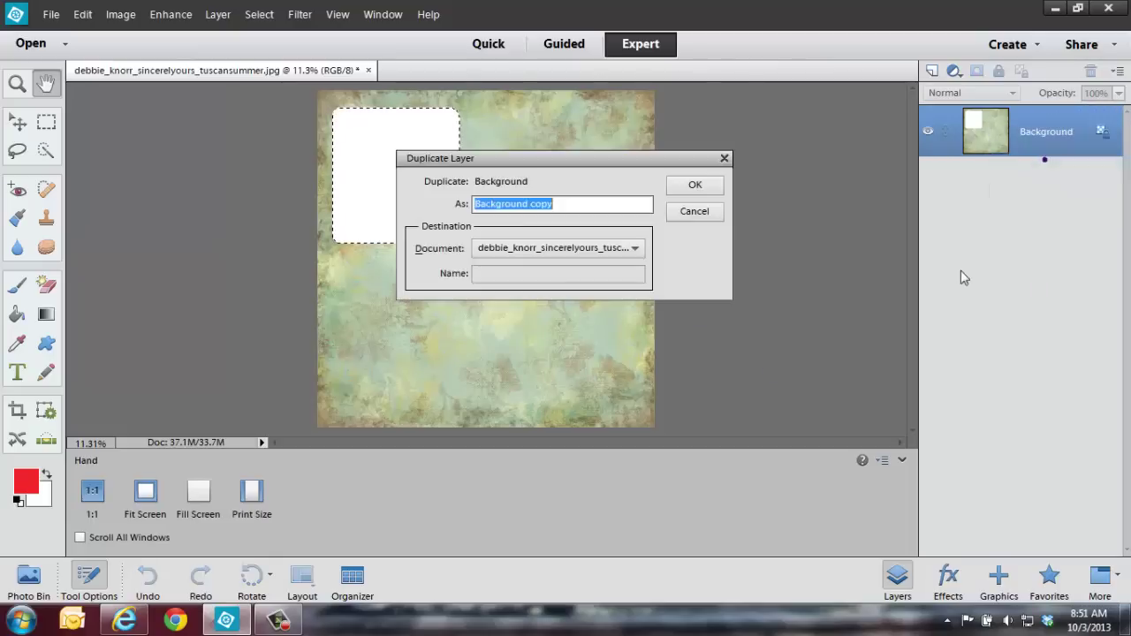
{"action": "left_click", "coordinate": [698, 186]}
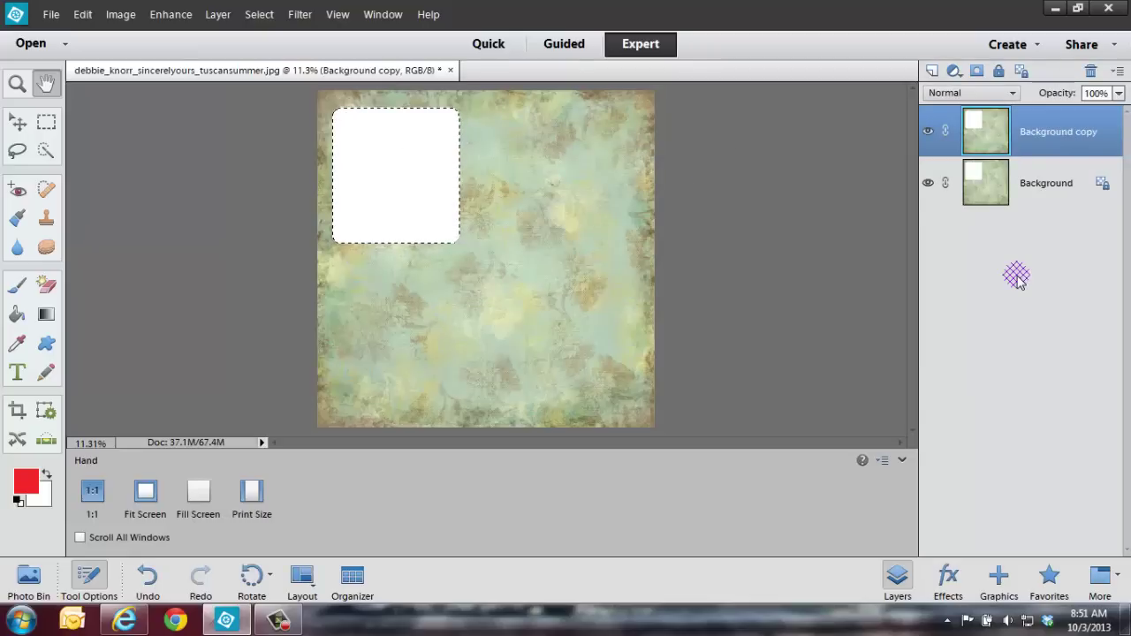
{"action": "key", "text": "ctrl+z"}
{"action": "key", "text": "ctrl+z"}
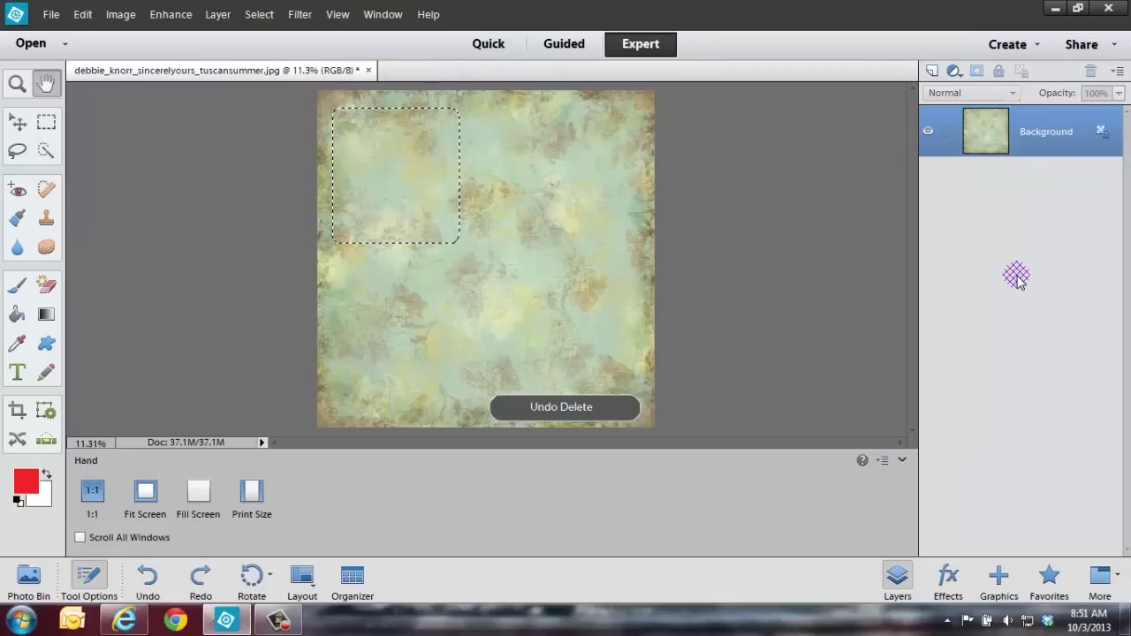
Duplicate the Background layer again to create Background copy
{"action": "right_click", "coordinate": [1031, 120]}
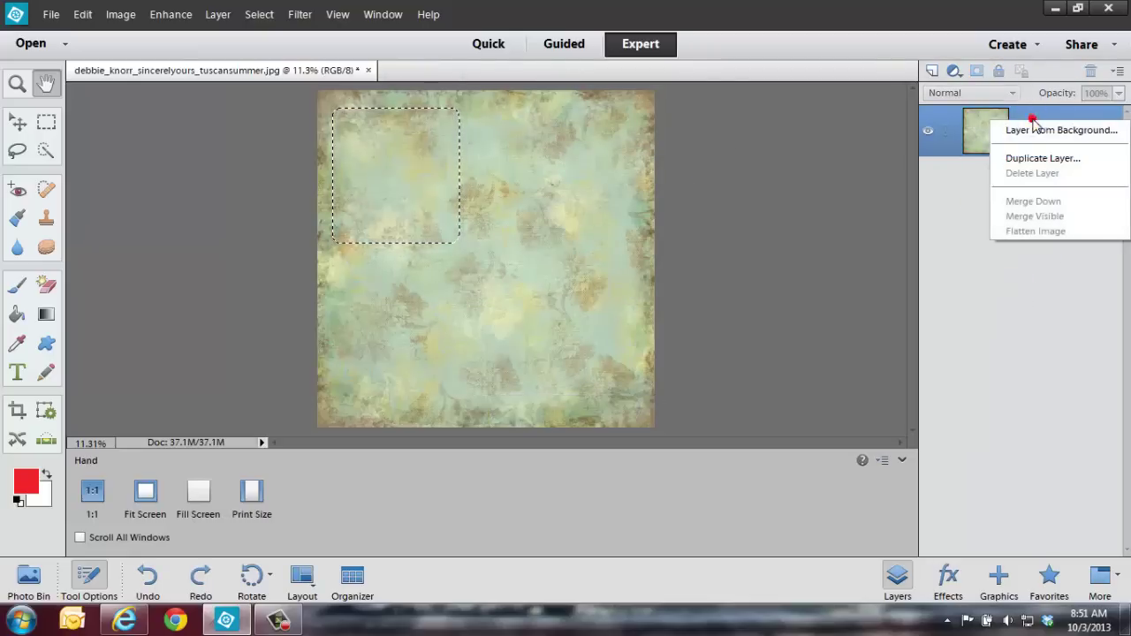
{"action": "left_click", "coordinate": [1043, 158]}
{"action": "left_click", "coordinate": [694, 187]}
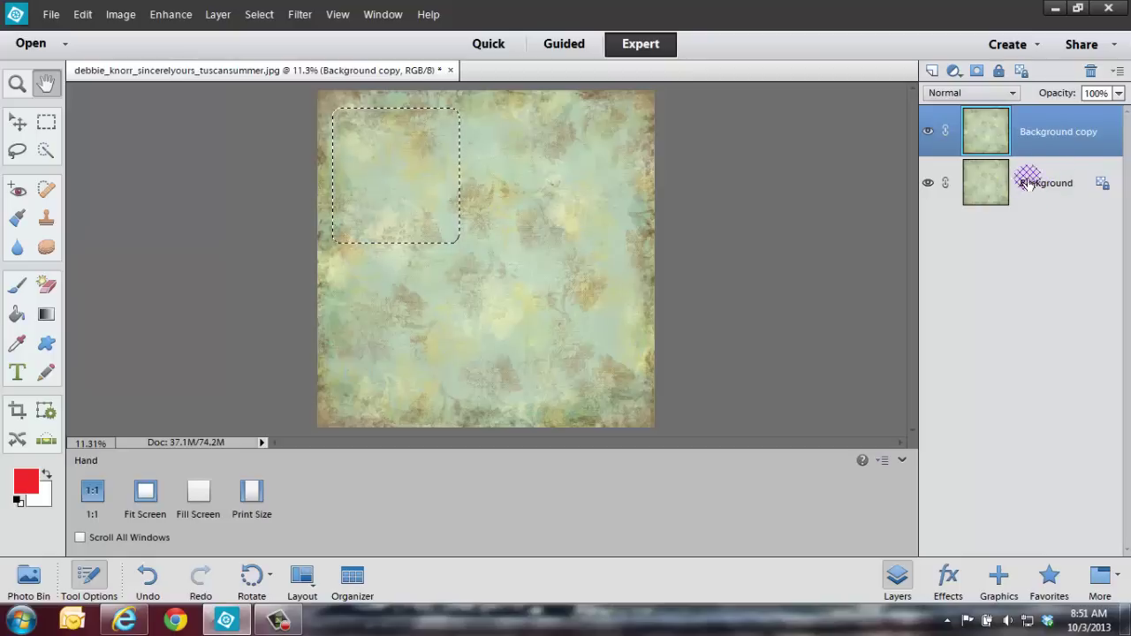
Delete the rounded area from Background copy and hide the Background layer
{"action": "right_click", "coordinate": [1030, 173]}
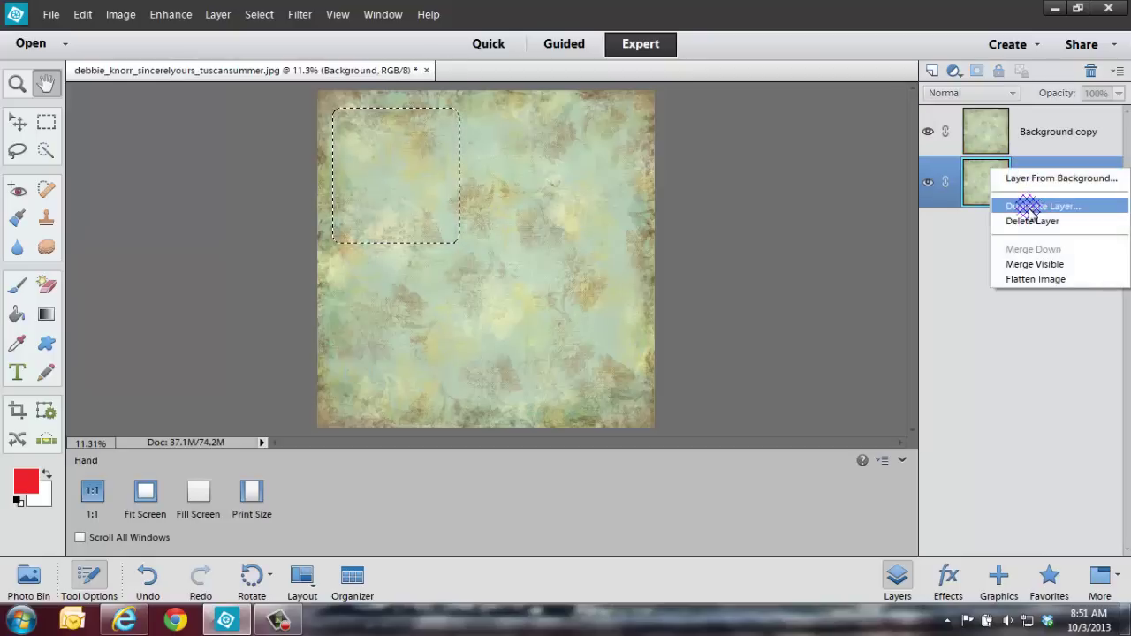
{"action": "left_click", "coordinate": [1030, 146]}
{"action": "left_click", "coordinate": [1035, 132]}
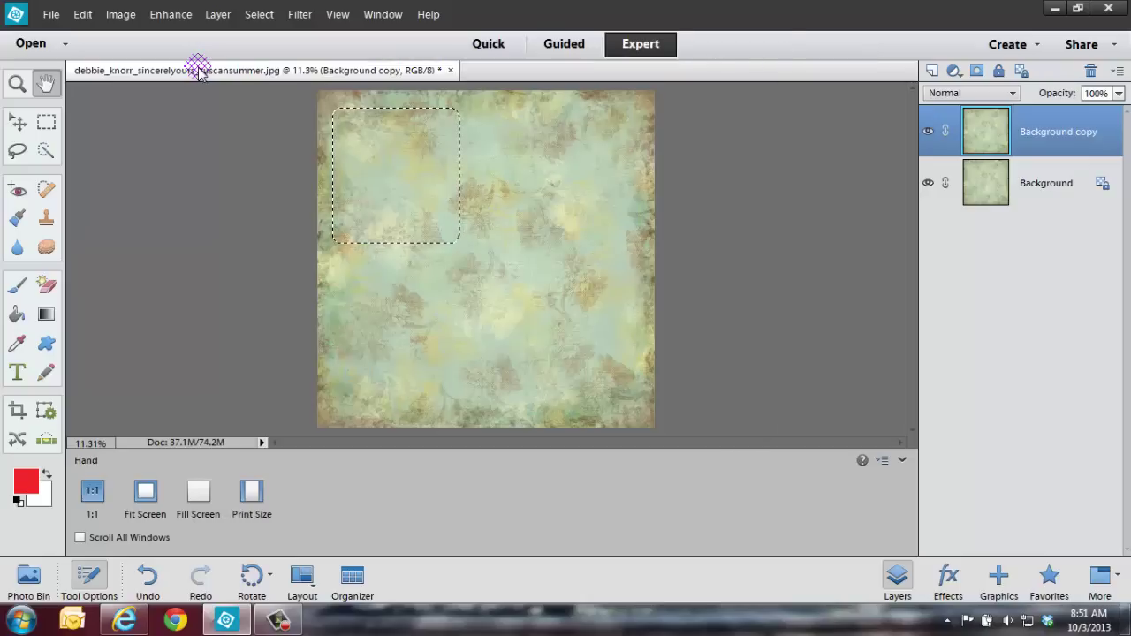
{"action": "key", "text": "Delete"}
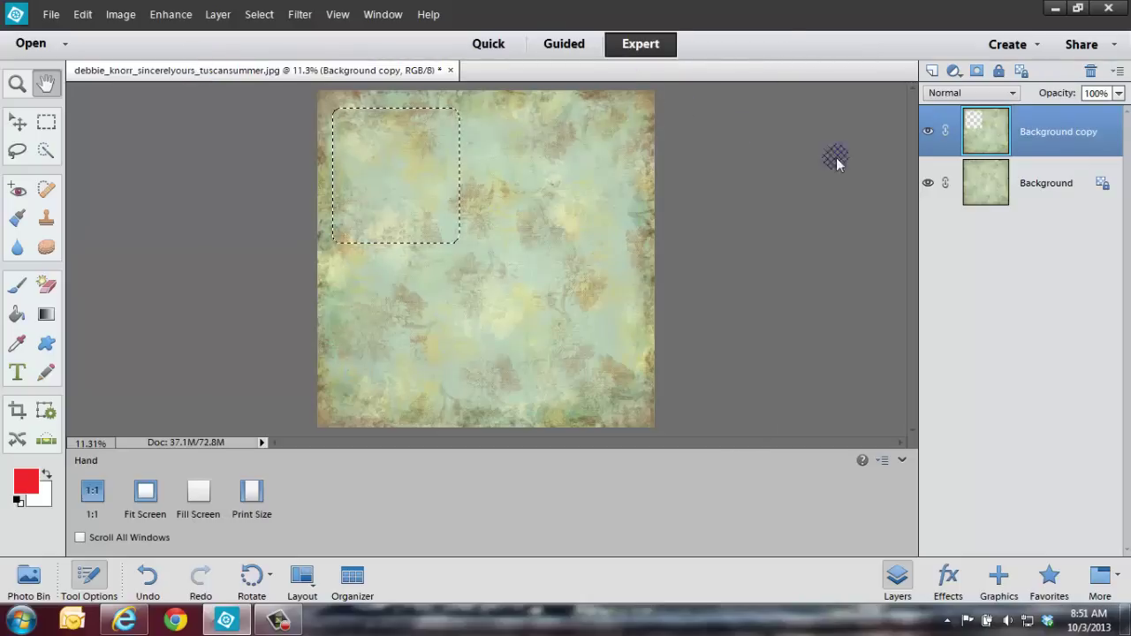
{"action": "left_click", "coordinate": [927, 182]}
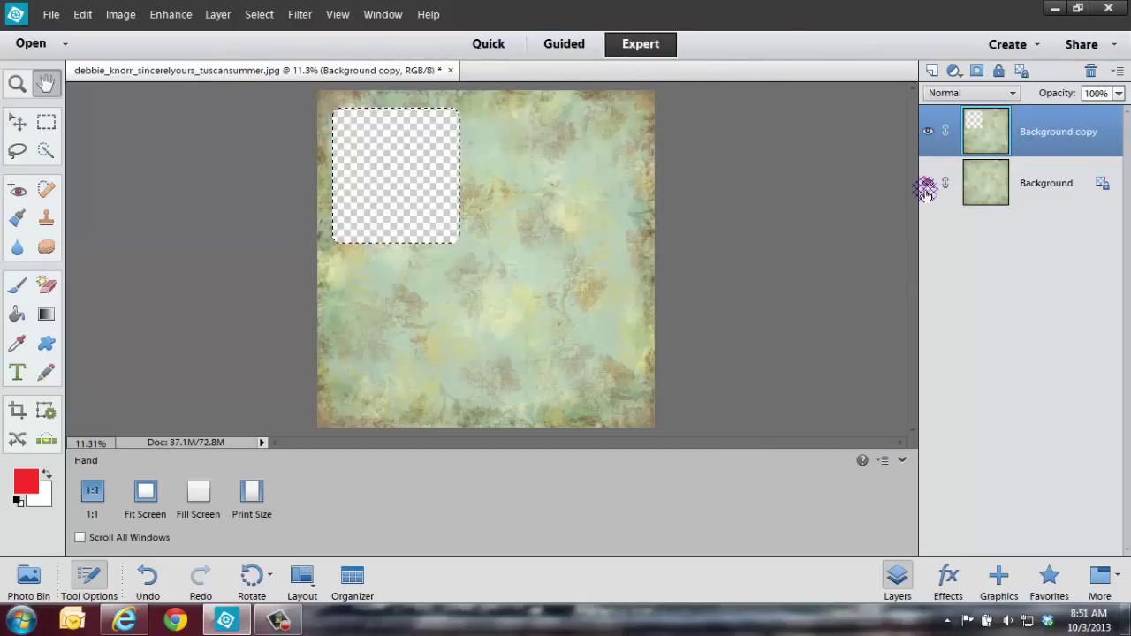
{"action": "left_click_drag", "start_coordinate": [1013, 202], "coordinate": [457, 111]}
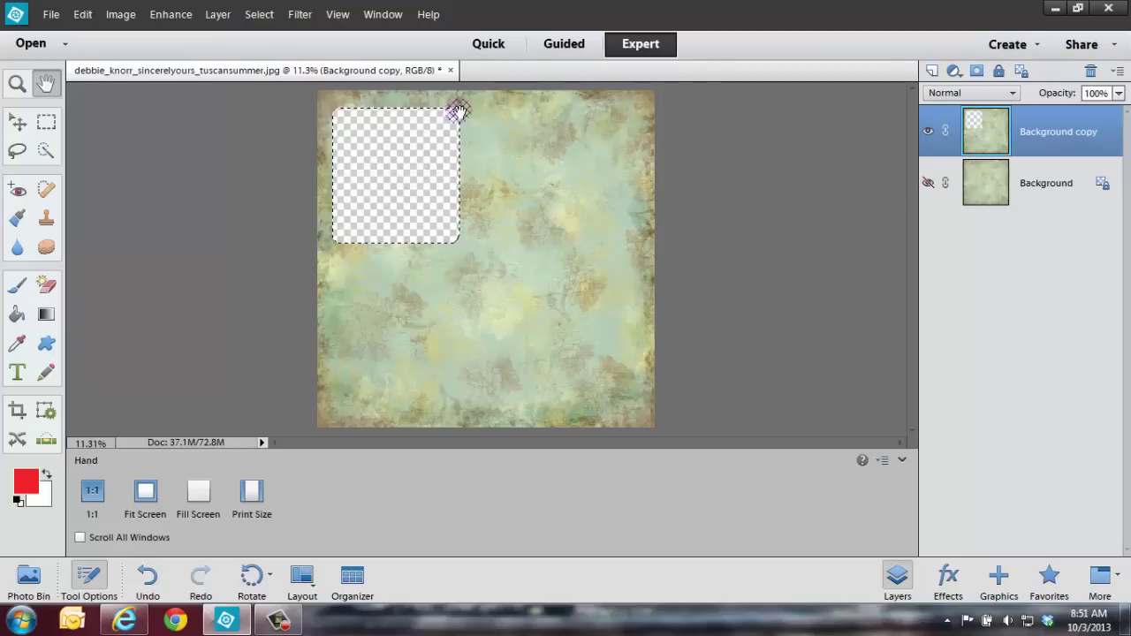
{"action": "left_click_drag", "start_coordinate": [418, 152], "coordinate": [518, 245]}
Deselect, shift Background copy down-right, and nudge a selected frame piece slightly left
{"action": "left_click", "coordinate": [49, 123]}
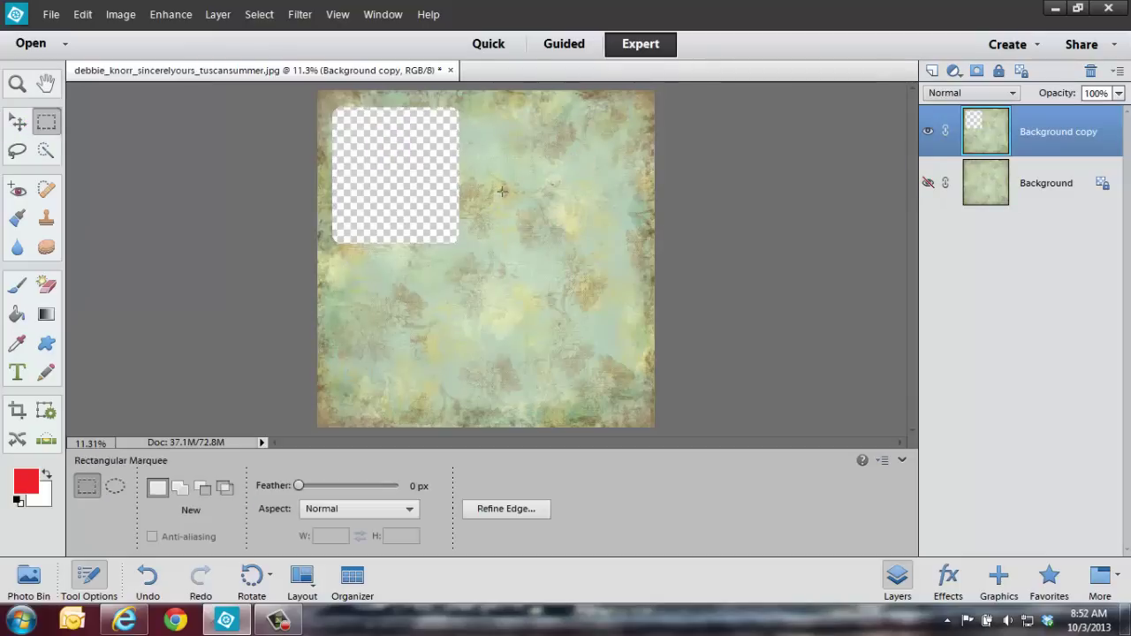
{"action": "left_click", "coordinate": [580, 309]}
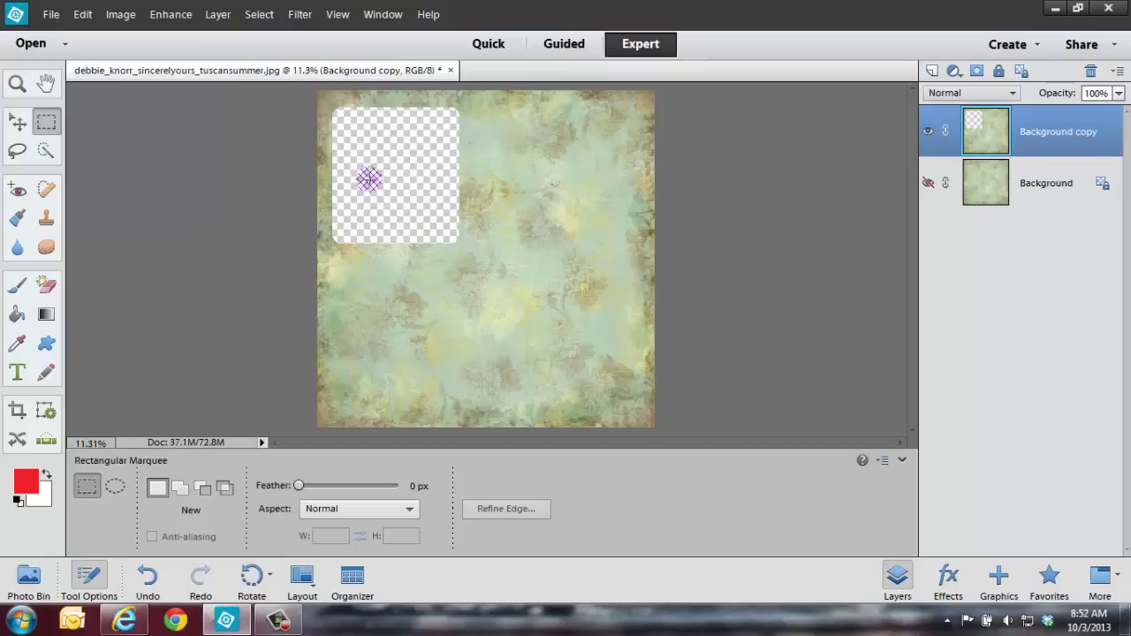
{"action": "left_click", "coordinate": [19, 121]}
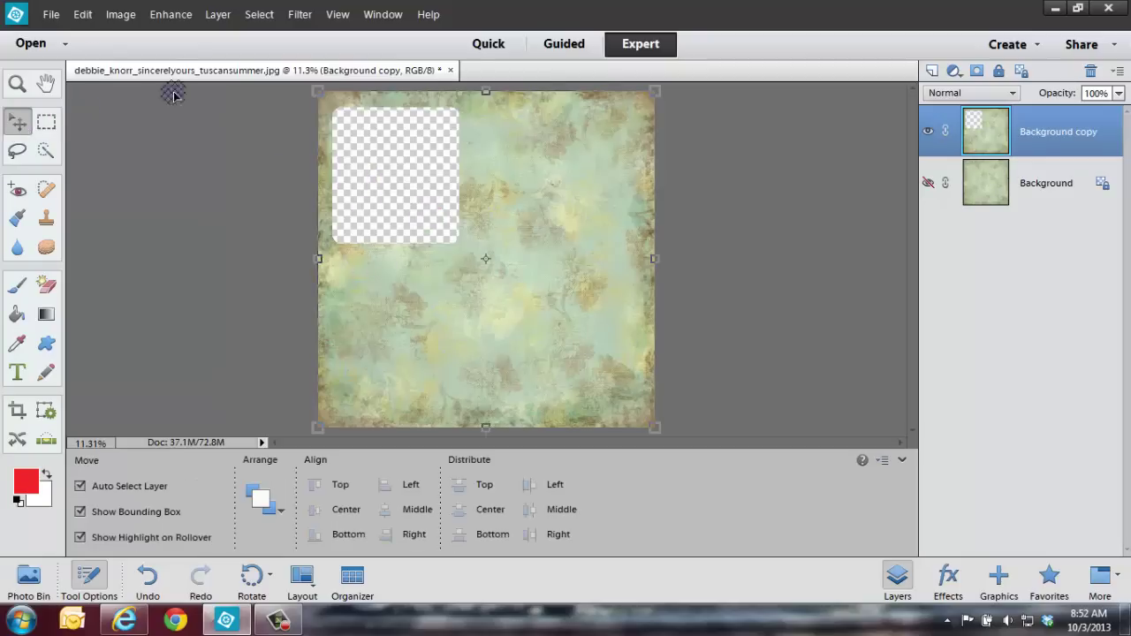
{"action": "left_click_drag", "start_coordinate": [511, 206], "coordinate": [497, 258]}
{"action": "left_click", "coordinate": [46, 121]}
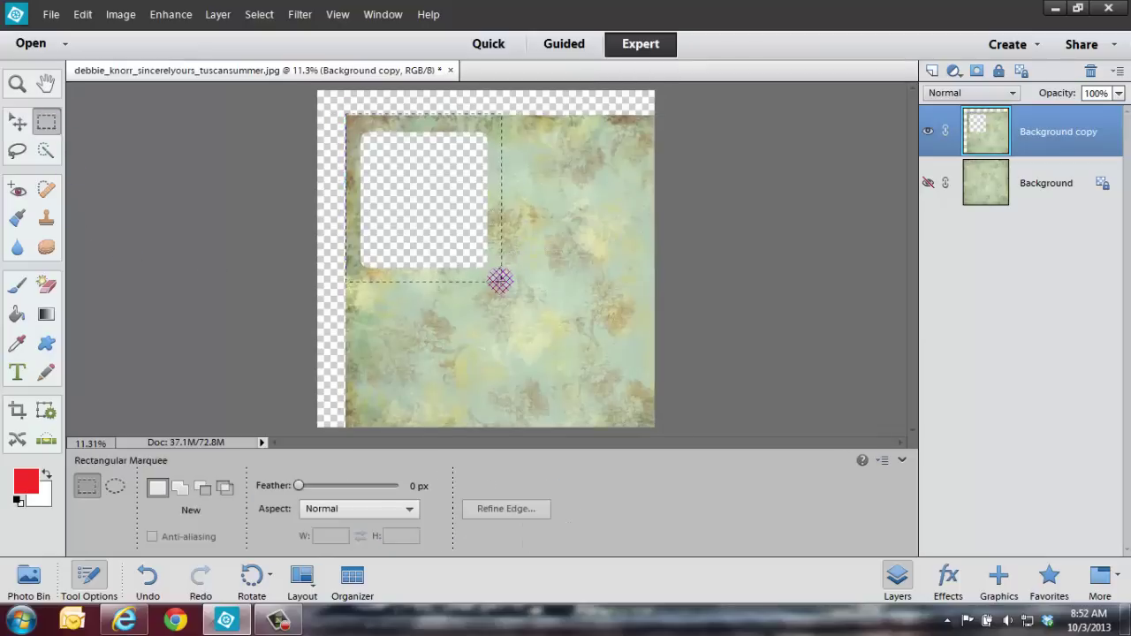
{"action": "left_click_drag", "start_coordinate": [500, 282], "coordinate": [500, 283]}
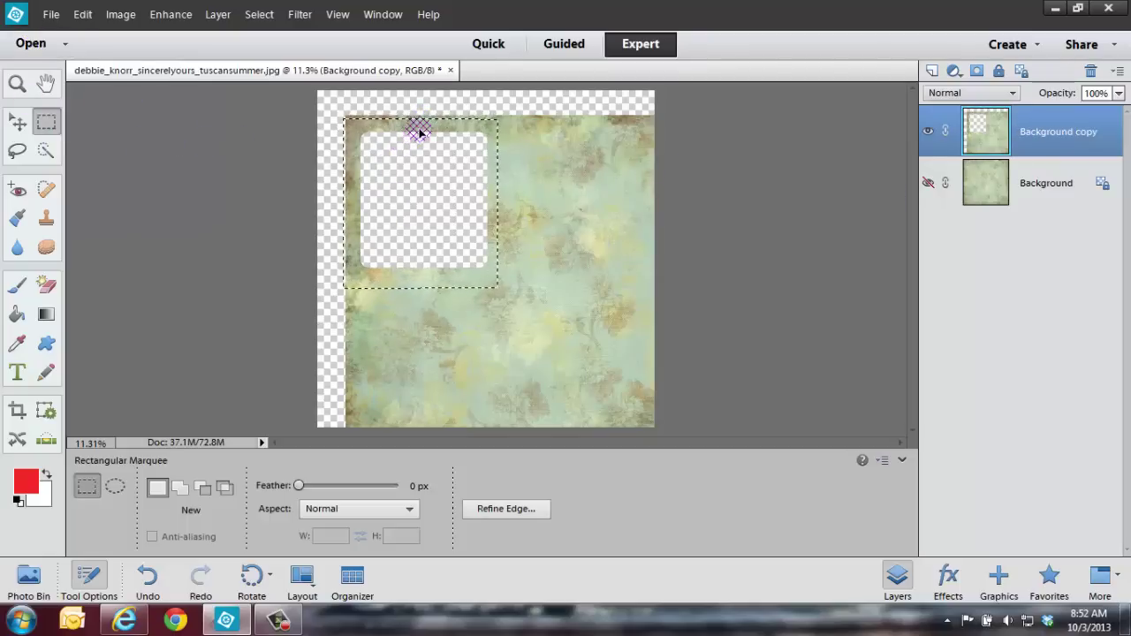
{"action": "left_click", "coordinate": [17, 121]}
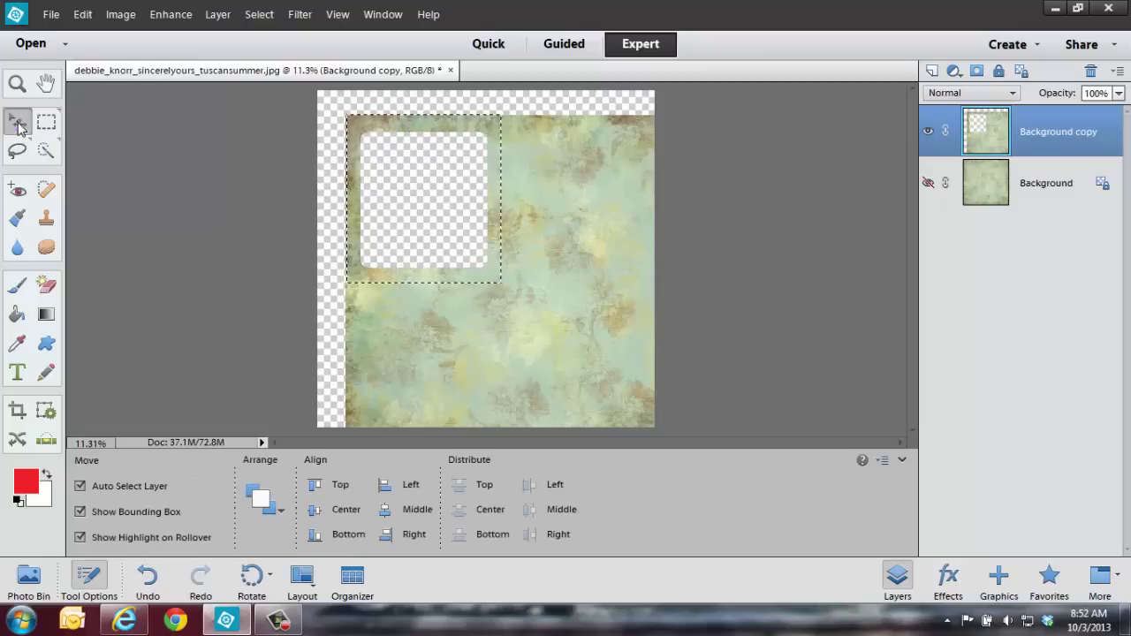
{"action": "mouse_move", "coordinate": [446, 129]}
{"action": "left_mouse_down"}
{"action": "mouse_move", "coordinate": [432, 129]}
{"action": "mouse_move", "coordinate": [436, 173]}
{"action": "mouse_move", "coordinate": [456, 113]}
{"action": "left_mouse_up"}
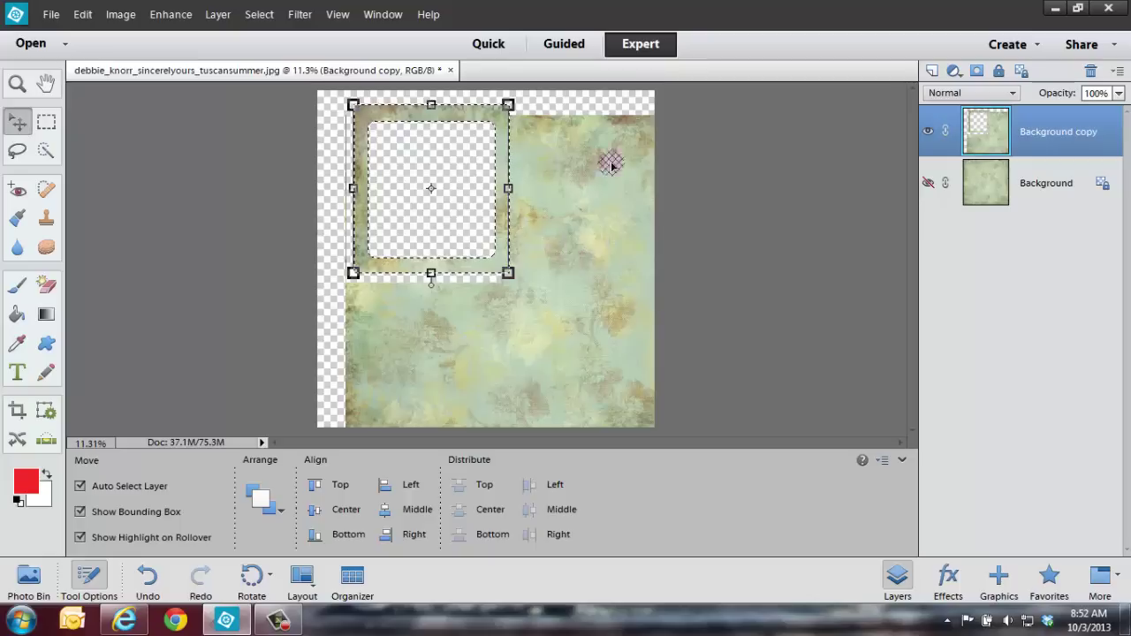
Drag the Background copy layer to the trash, leaving only Background
{"action": "right_click", "coordinate": [1051, 135]}
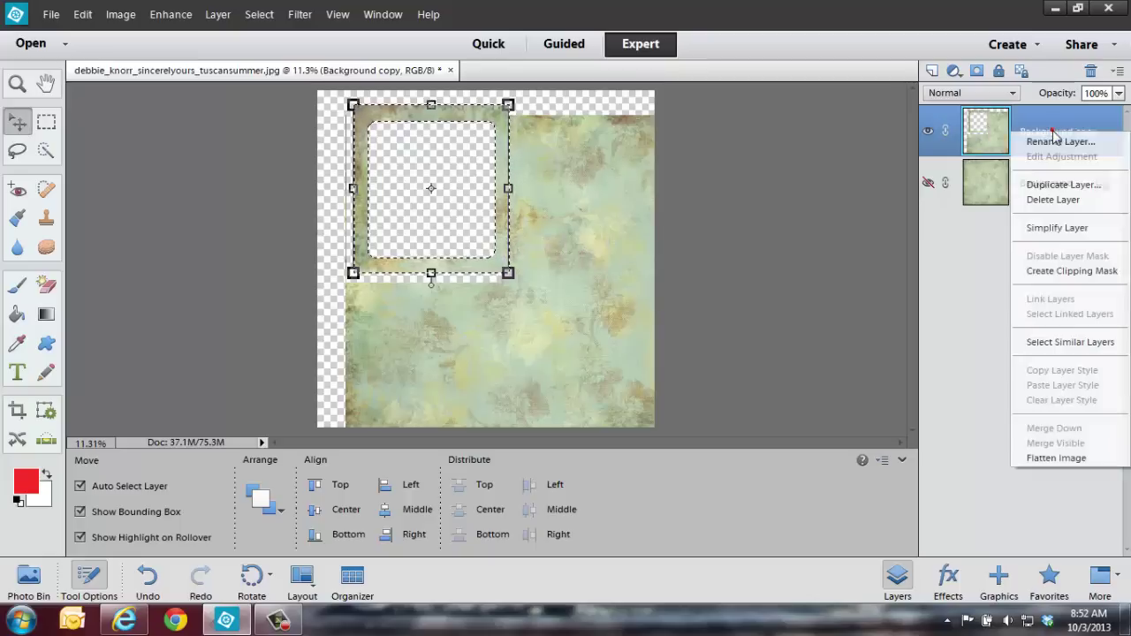
{"action": "left_click", "coordinate": [1055, 123]}
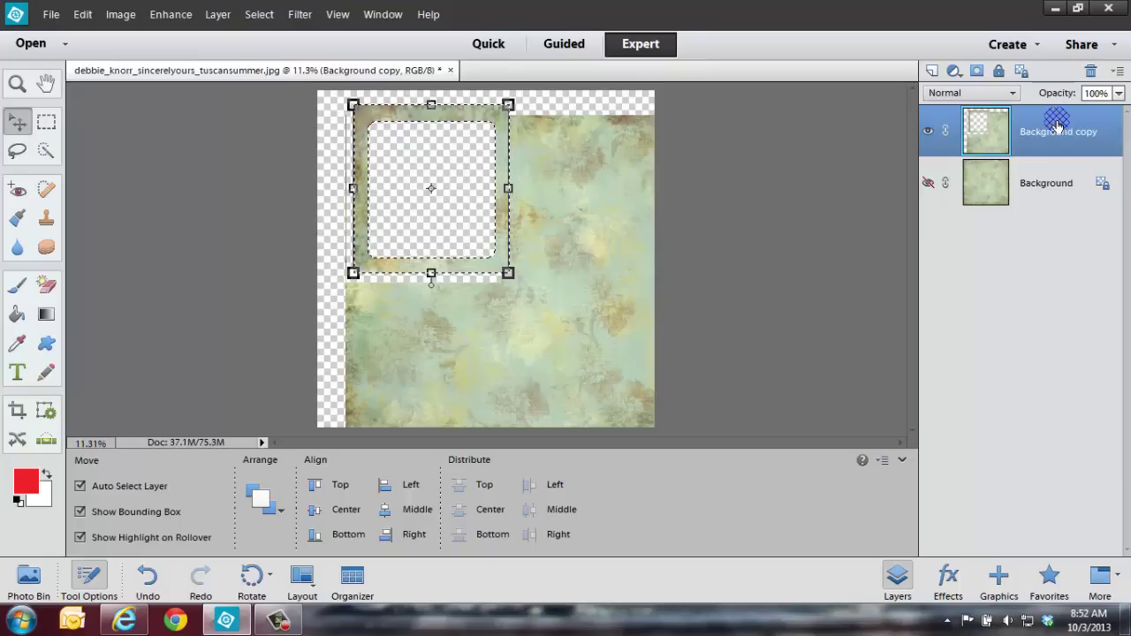
{"action": "left_click_drag", "start_coordinate": [1057, 127], "coordinate": [1090, 71]}
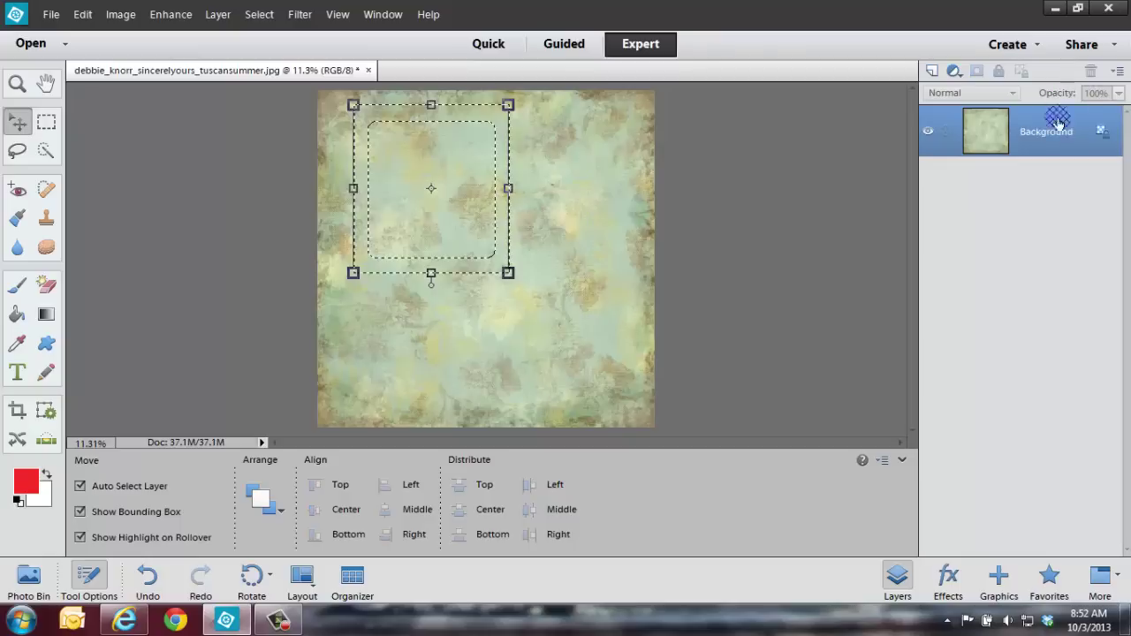
Clear the selection on the paper and open photo3.jpg
{"action": "left_click", "coordinate": [46, 121]}
{"action": "left_click", "coordinate": [601, 174]}
{"action": "left_click", "coordinate": [51, 14]}
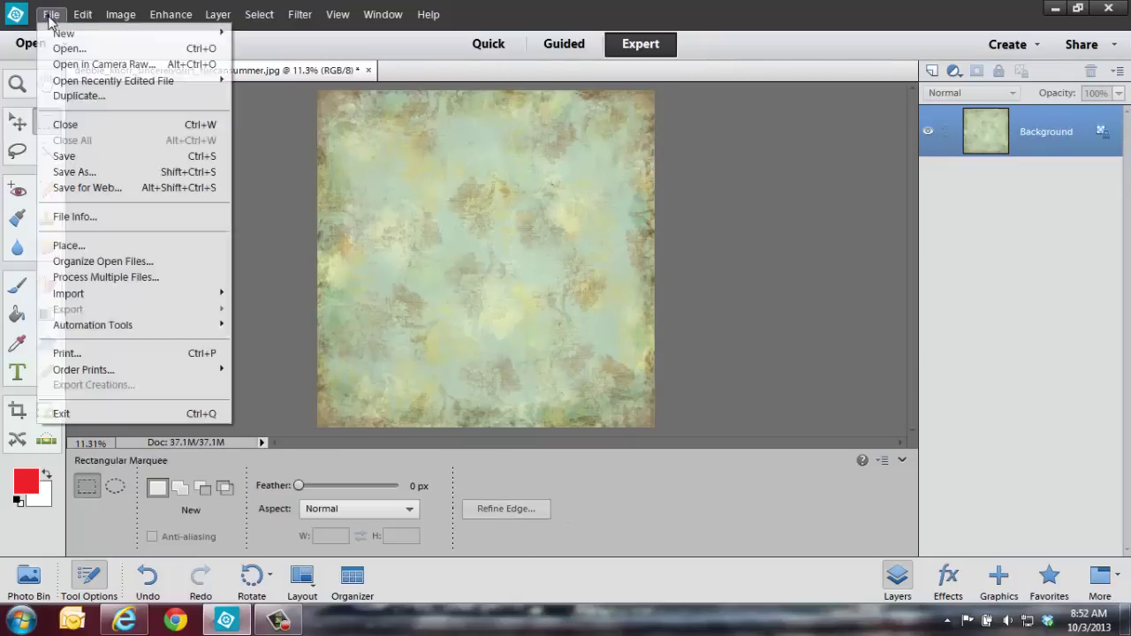
{"action": "left_click", "coordinate": [54, 46]}
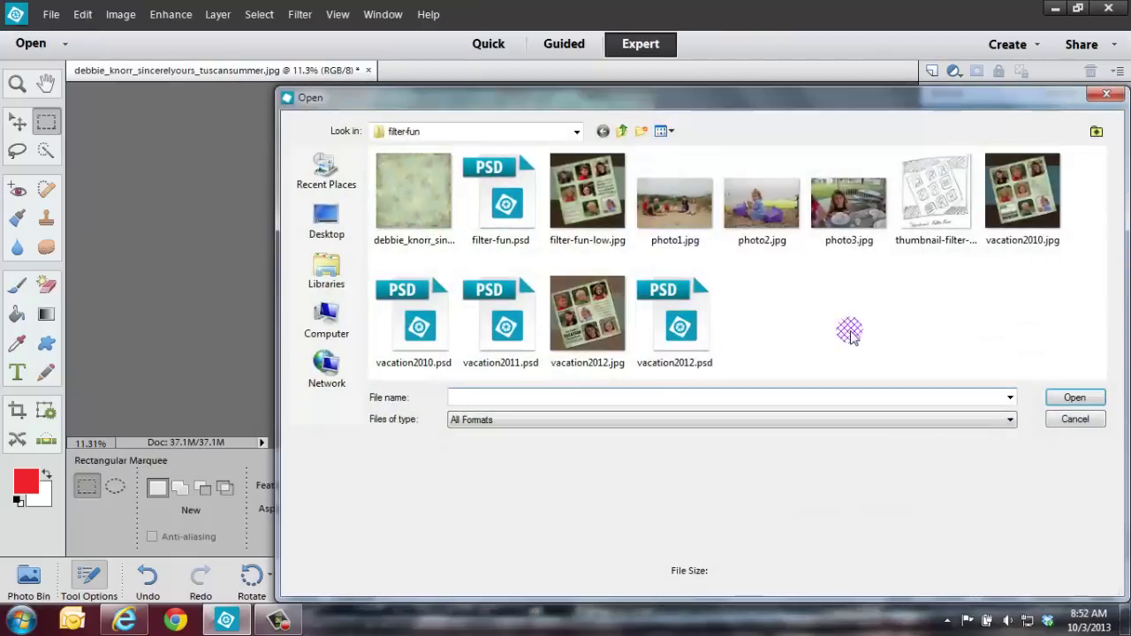
{"action": "left_click", "coordinate": [848, 202]}
{"action": "left_click", "coordinate": [1074, 397]}
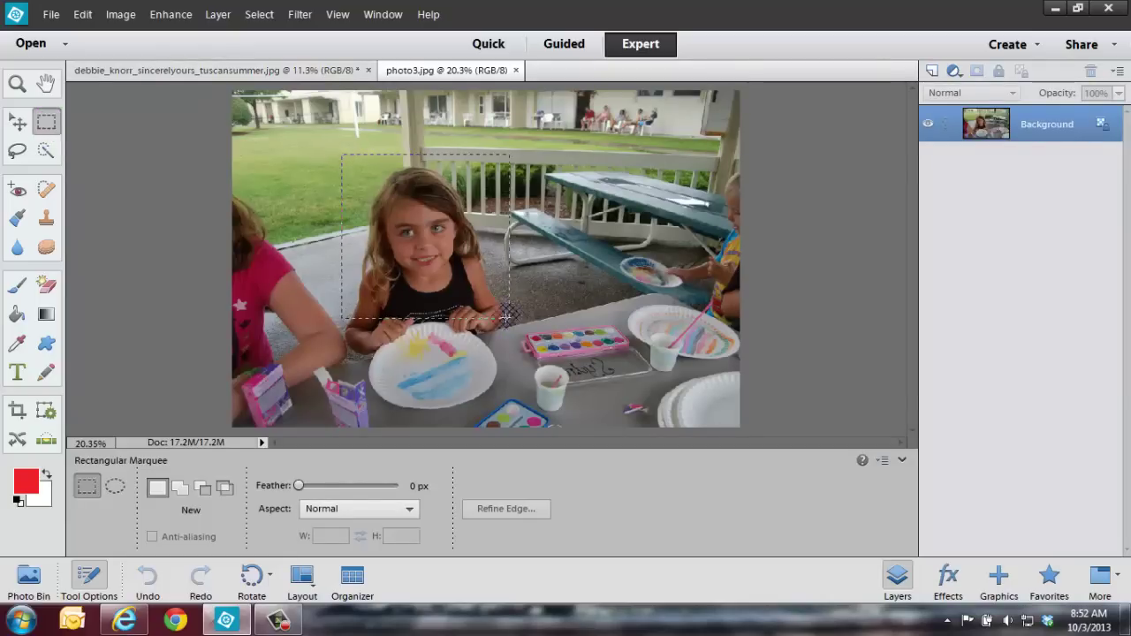
Select a rectangle around the girl's head and shoulders, smoothed with a 75-pixel radius
{"action": "left_click_drag", "start_coordinate": [500, 316], "coordinate": [500, 318]}
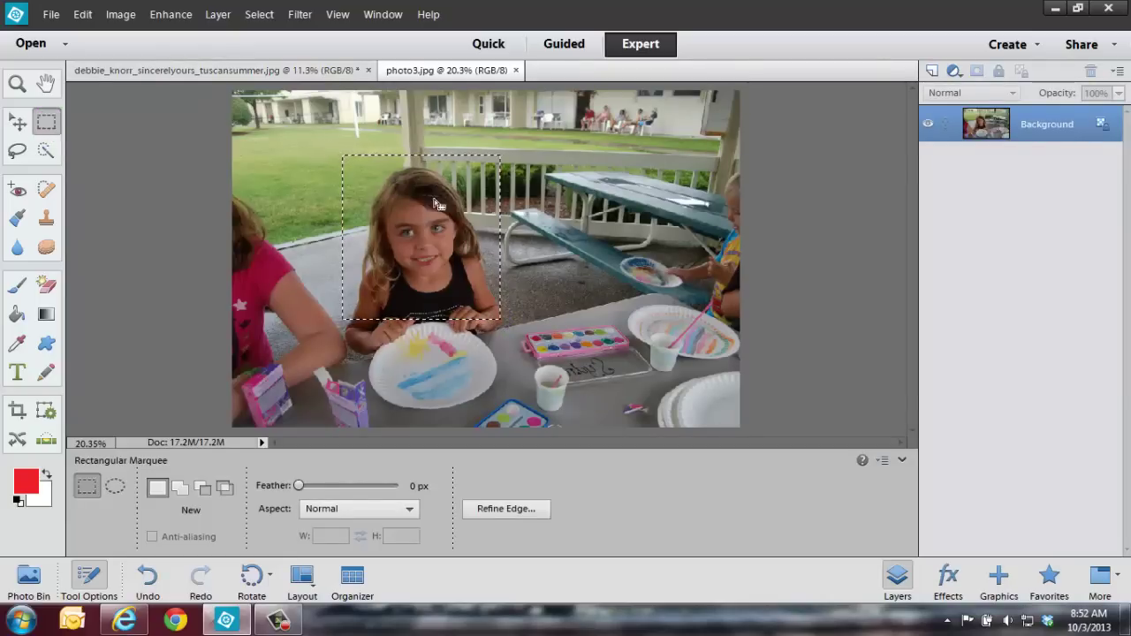
{"action": "left_click", "coordinate": [257, 14]}
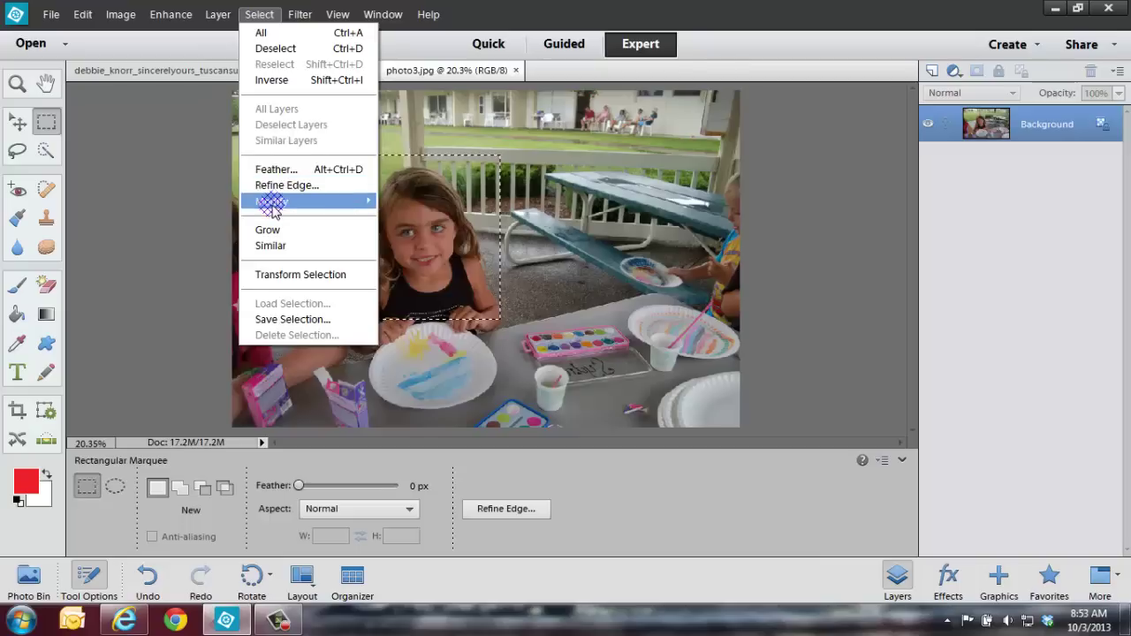
{"action": "mouse_move", "coordinate": [284, 201]}
{"action": "left_click", "coordinate": [412, 217]}
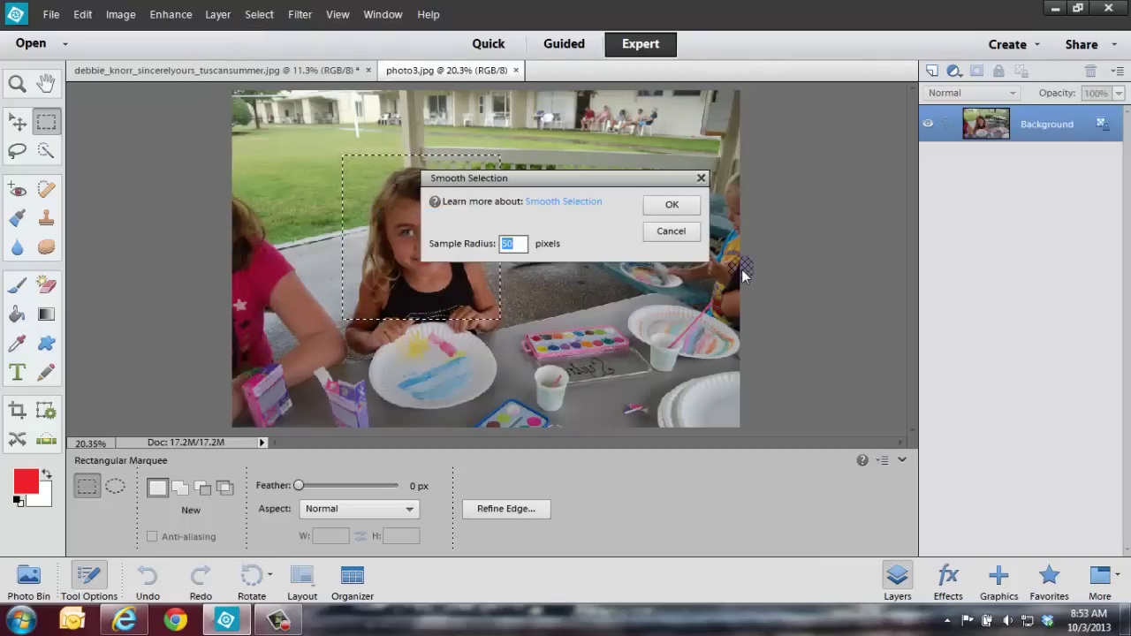
{"action": "left_click", "coordinate": [673, 204]}
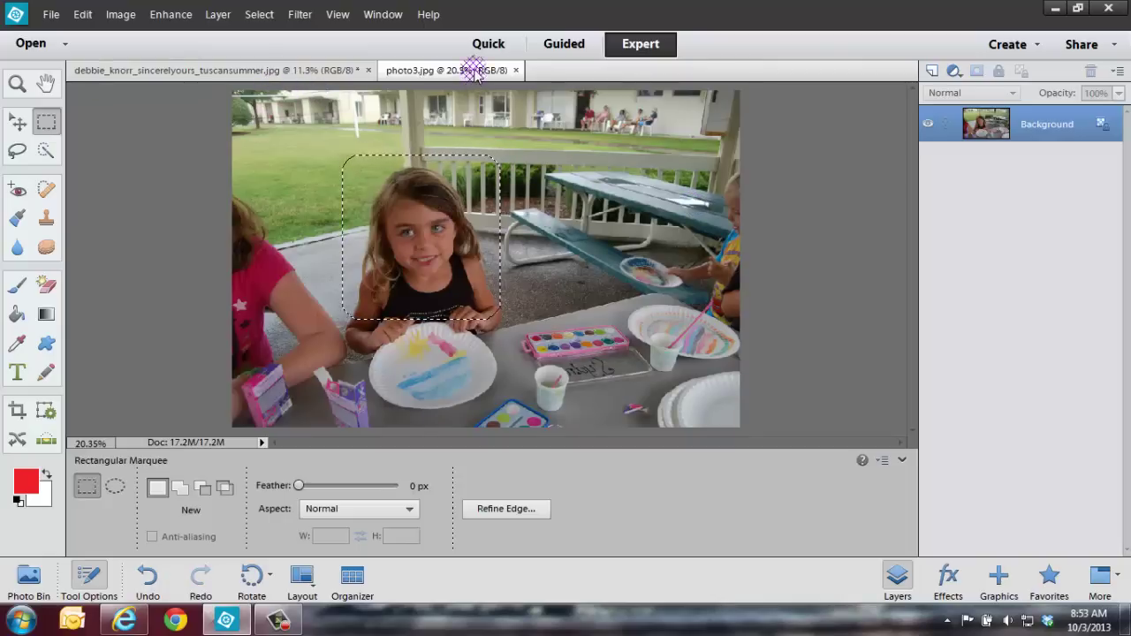
{"action": "left_click_drag", "start_coordinate": [422, 196], "coordinate": [429, 218]}
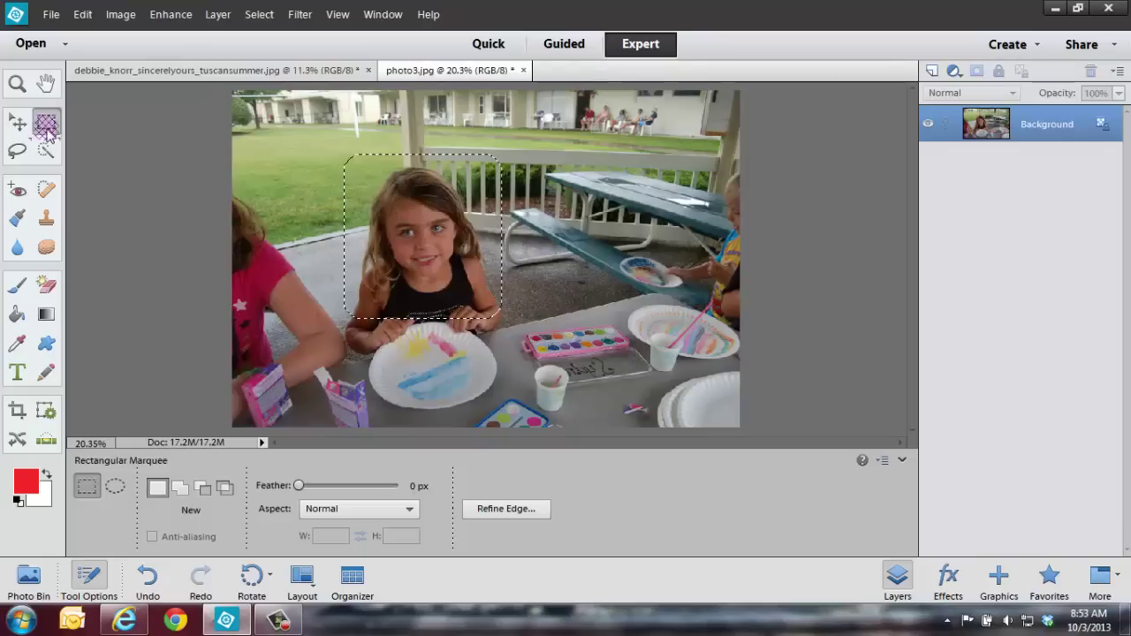
{"action": "left_click", "coordinate": [16, 122]}
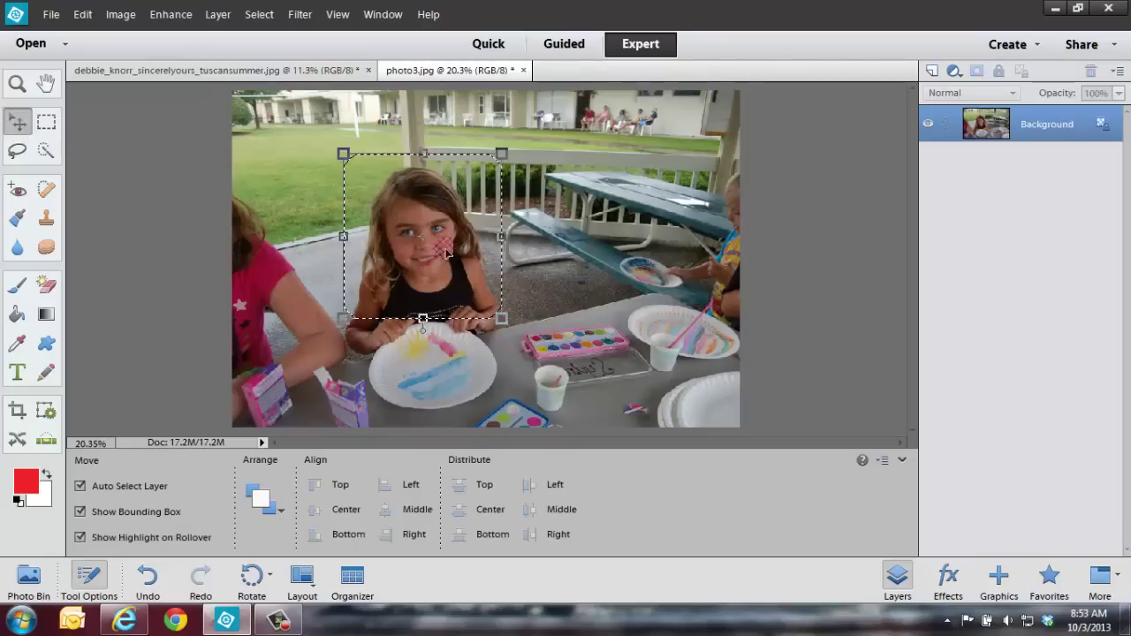
Drag the girl's rounded cut-out onto the Tuscan paper as Layer 1 and zoom in on it
{"action": "left_click_drag", "start_coordinate": [417, 214], "coordinate": [443, 244]}
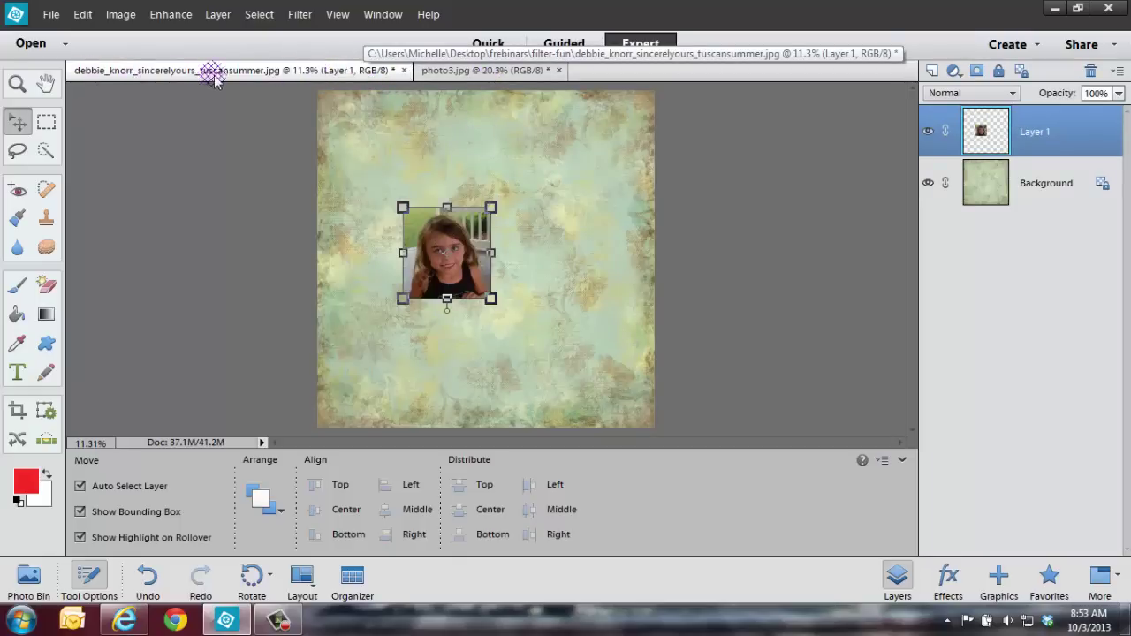
{"action": "left_click", "coordinate": [585, 192]}
{"action": "left_click", "coordinate": [18, 83]}
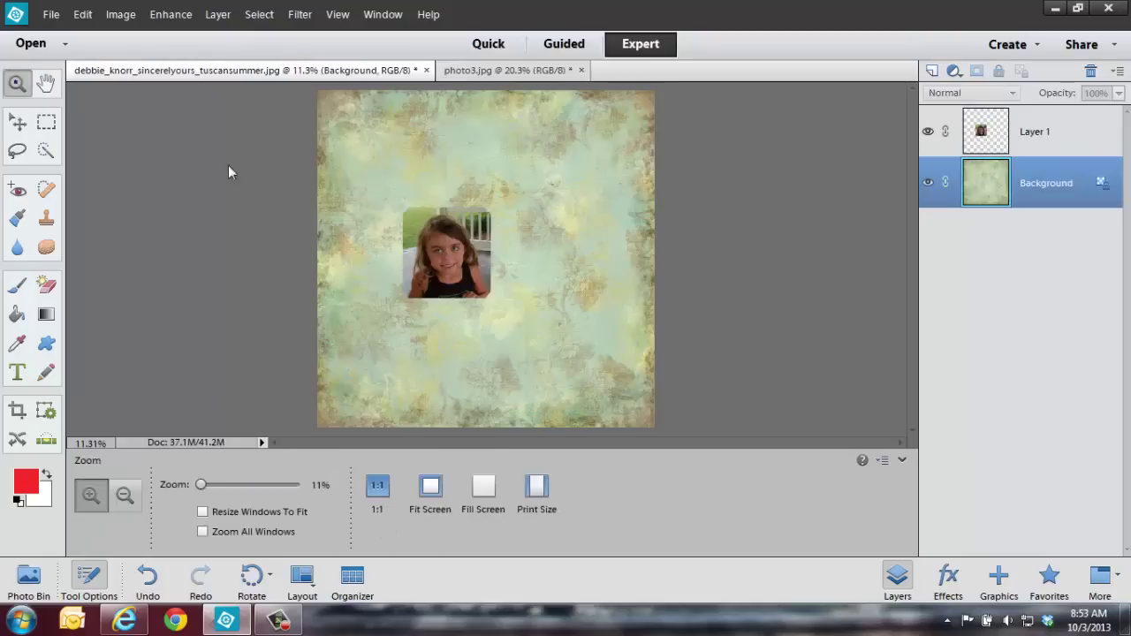
{"action": "left_click_drag", "start_coordinate": [379, 182], "coordinate": [534, 294]}
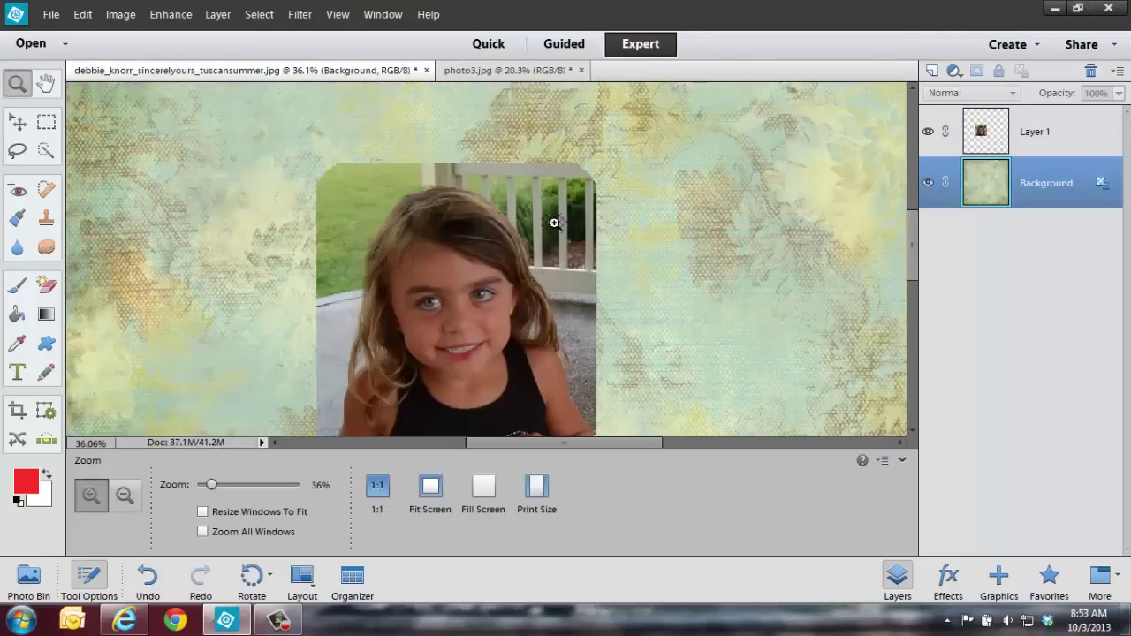
{"action": "left_click", "coordinate": [1049, 132]}
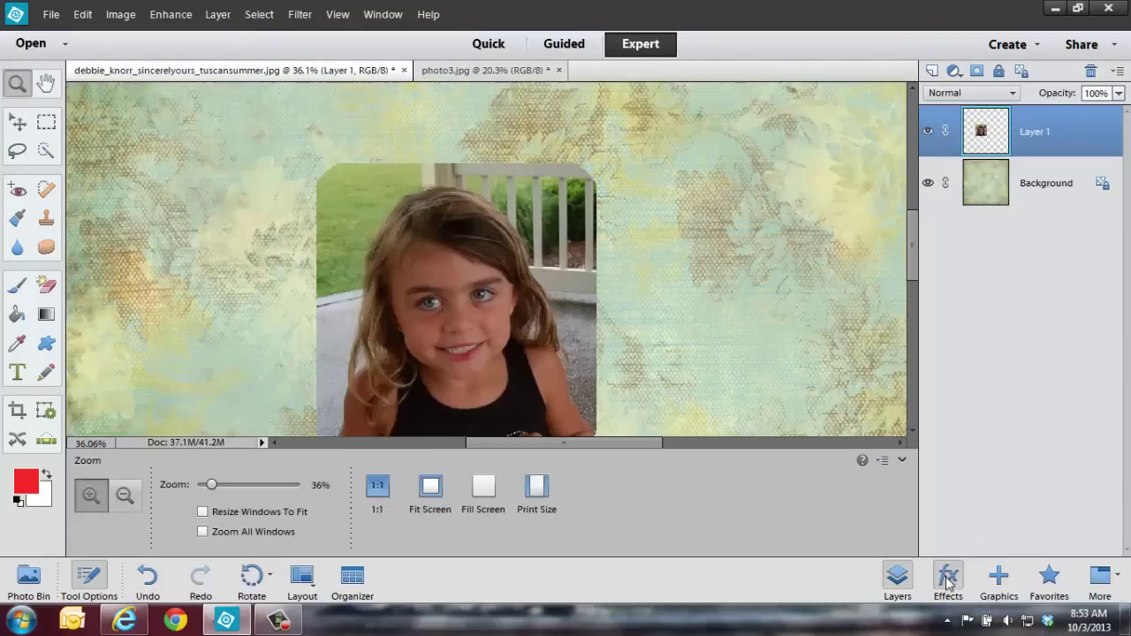
Try several bevel styles from the Effects Styles panel on the girl's photo
{"action": "left_click", "coordinate": [948, 581]}
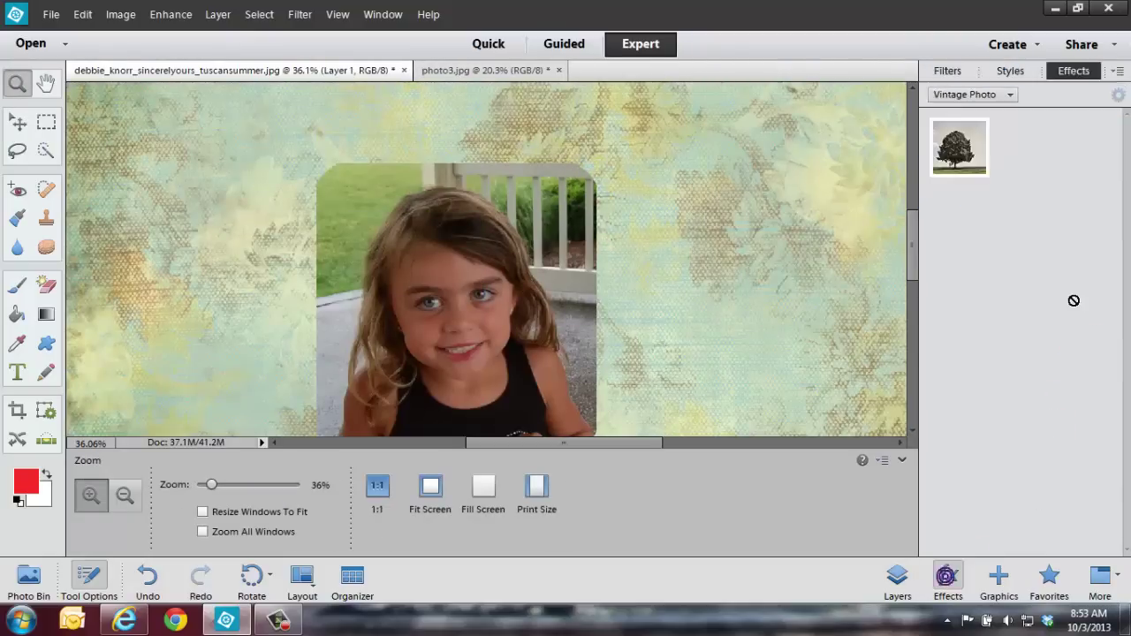
{"action": "left_click", "coordinate": [1005, 75]}
{"action": "left_click", "coordinate": [958, 146]}
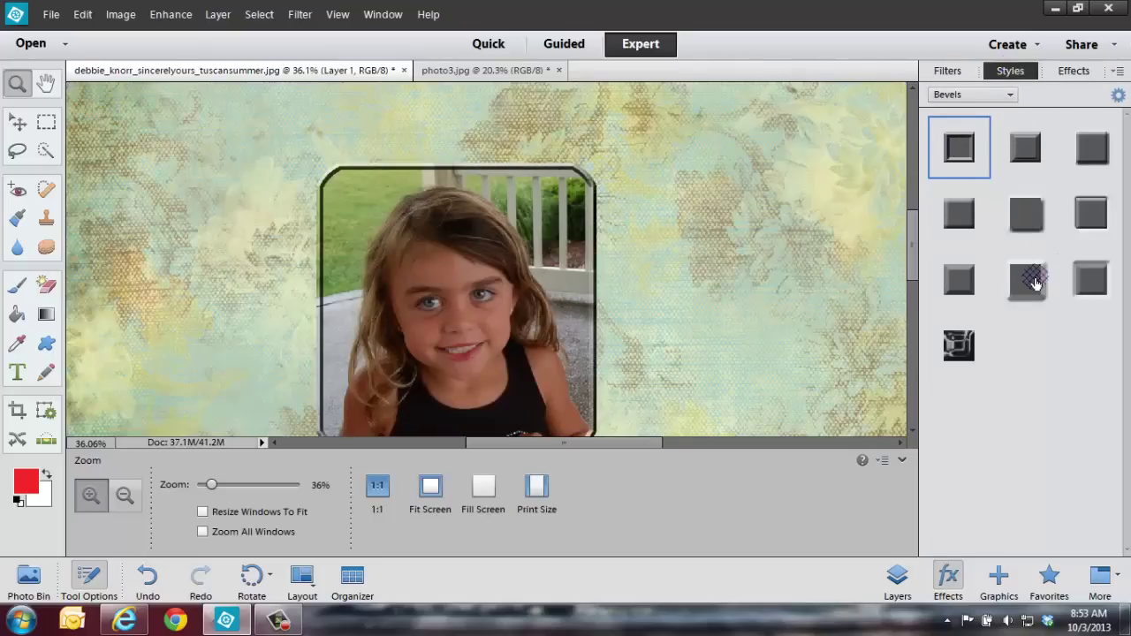
{"action": "left_click", "coordinate": [1025, 279]}
{"action": "left_click", "coordinate": [956, 278]}
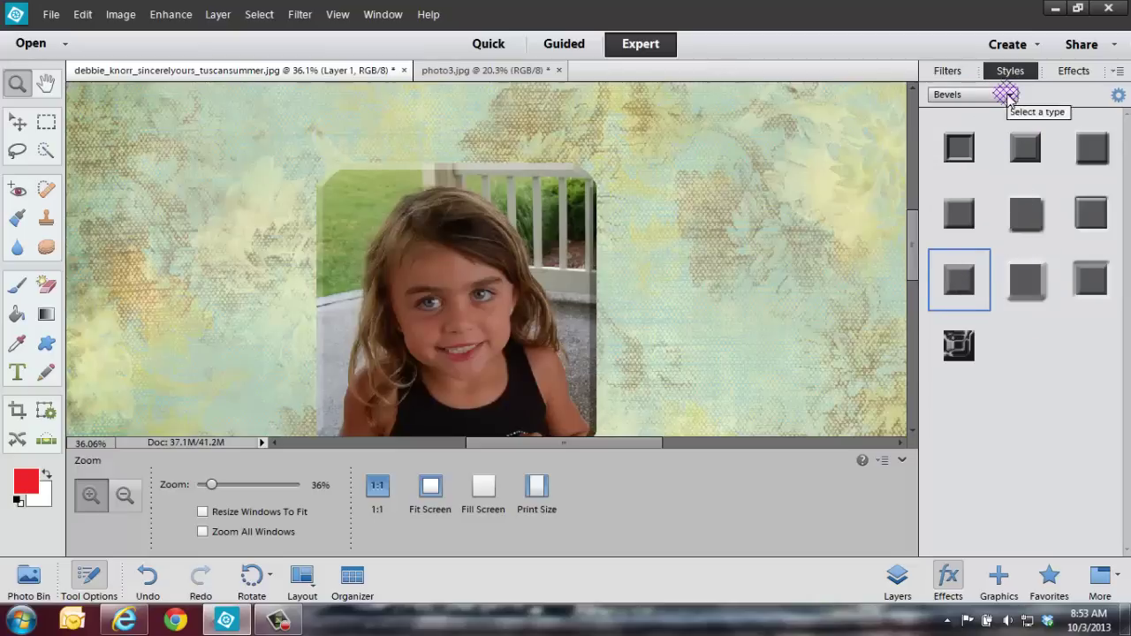
Apply a soft drop shadow and move the photo to the paper's upper left
{"action": "left_click", "coordinate": [1008, 95]}
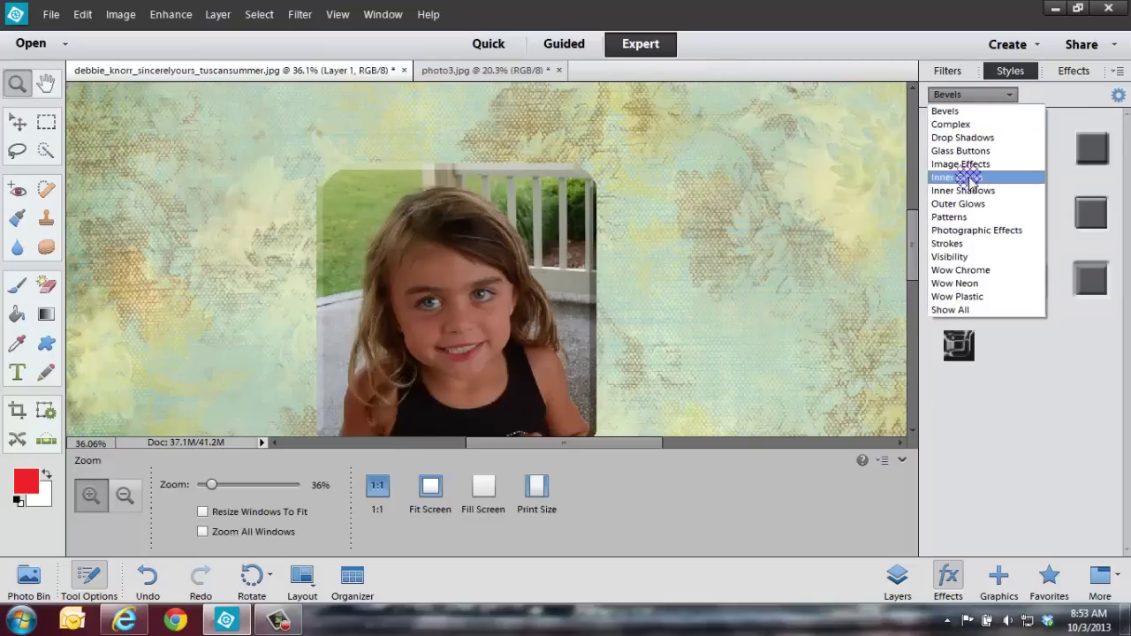
{"action": "left_click", "coordinate": [962, 137]}
{"action": "left_click", "coordinate": [1022, 284]}
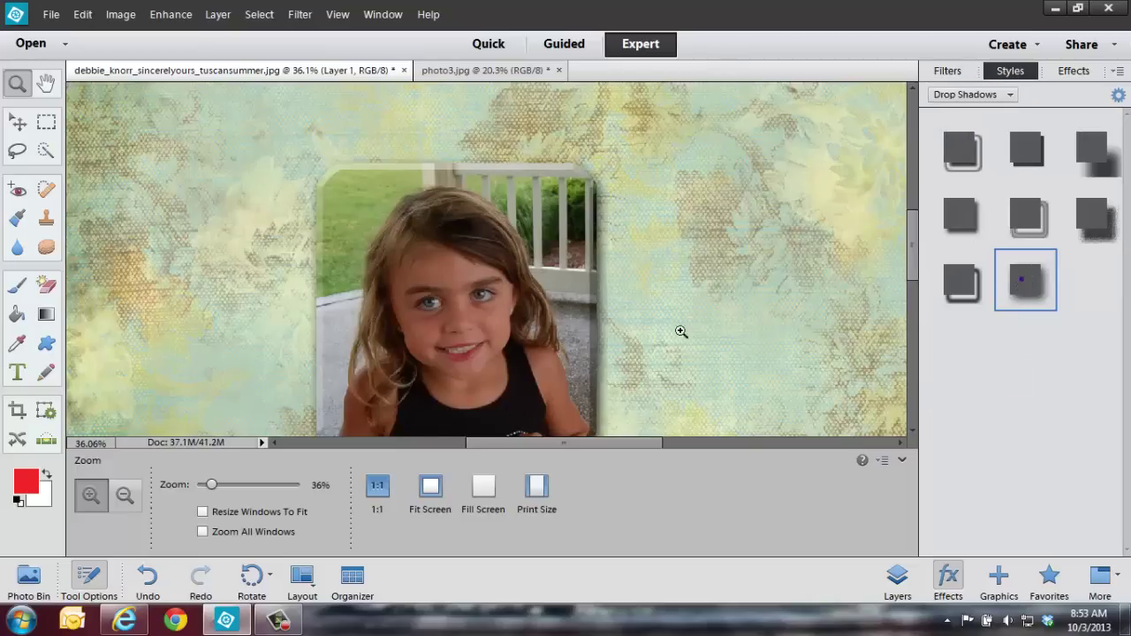
{"action": "left_click", "coordinate": [27, 121]}
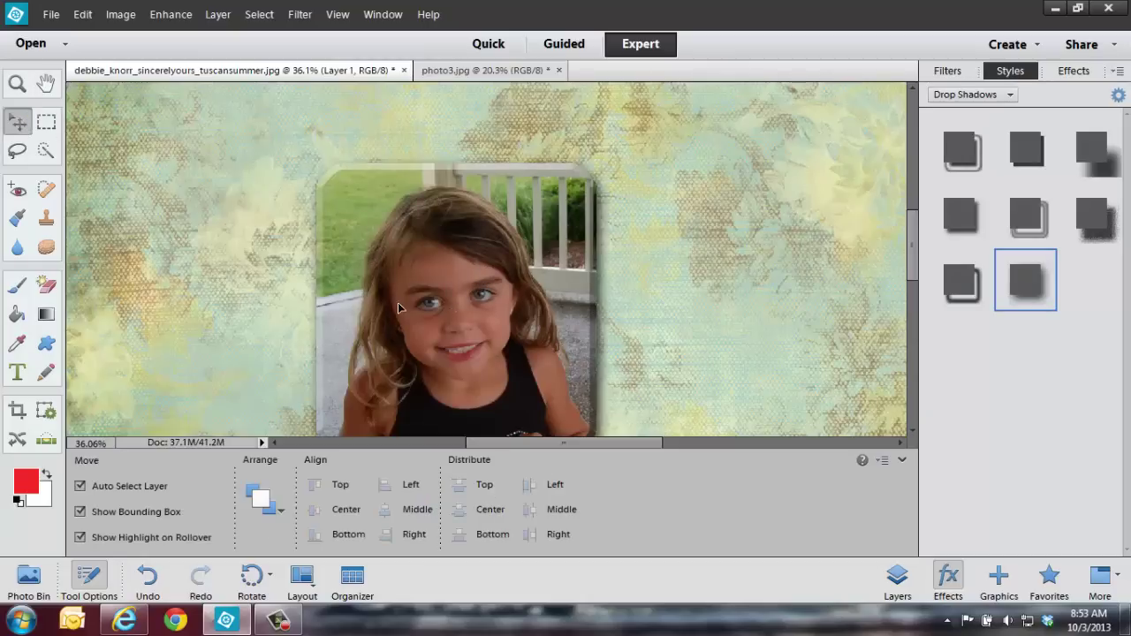
{"action": "left_click_drag", "start_coordinate": [559, 359], "coordinate": [391, 298]}
{"action": "left_click", "coordinate": [595, 281]}
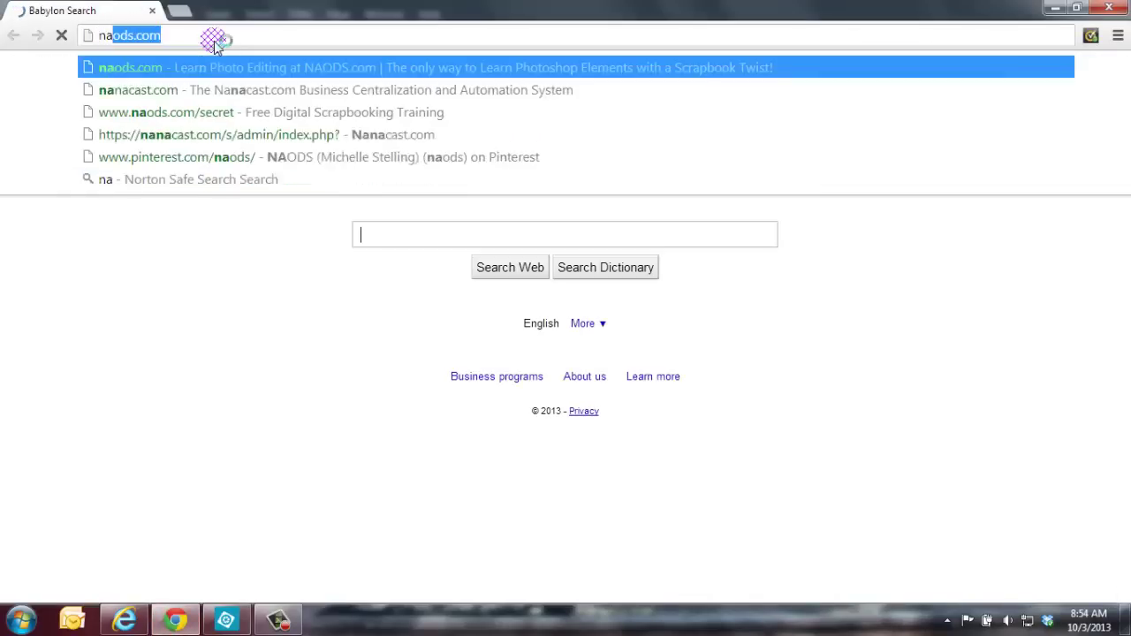
Go to naods.com and open the Members Only Classes page
{"action": "type", "text": "o"}
{"action": "key", "text": "Return"}
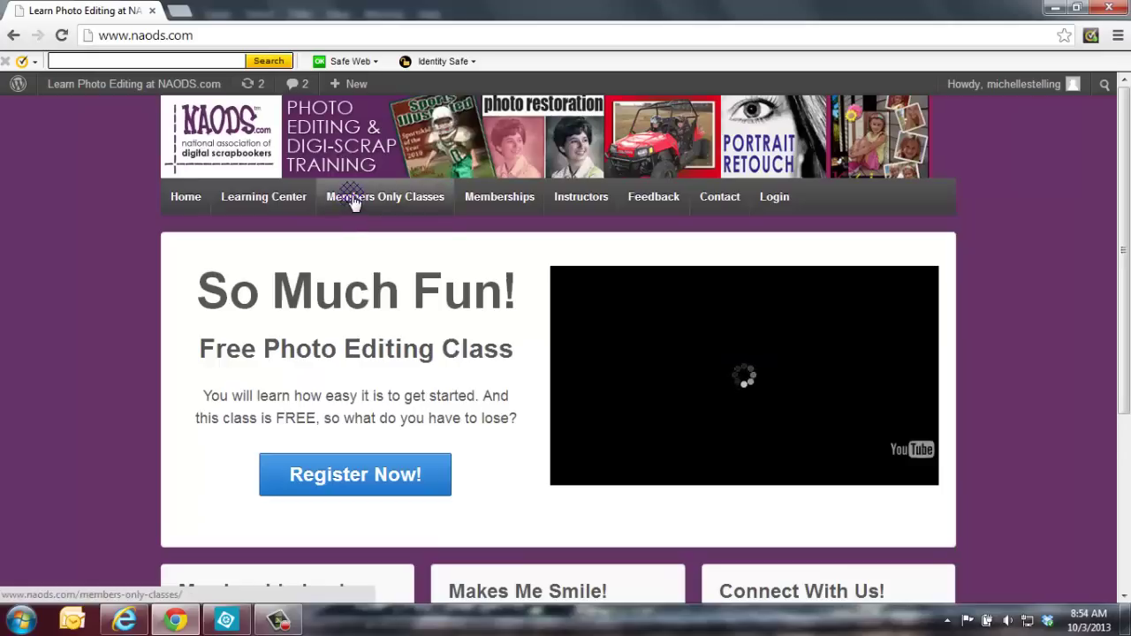
{"action": "left_click", "coordinate": [351, 199]}
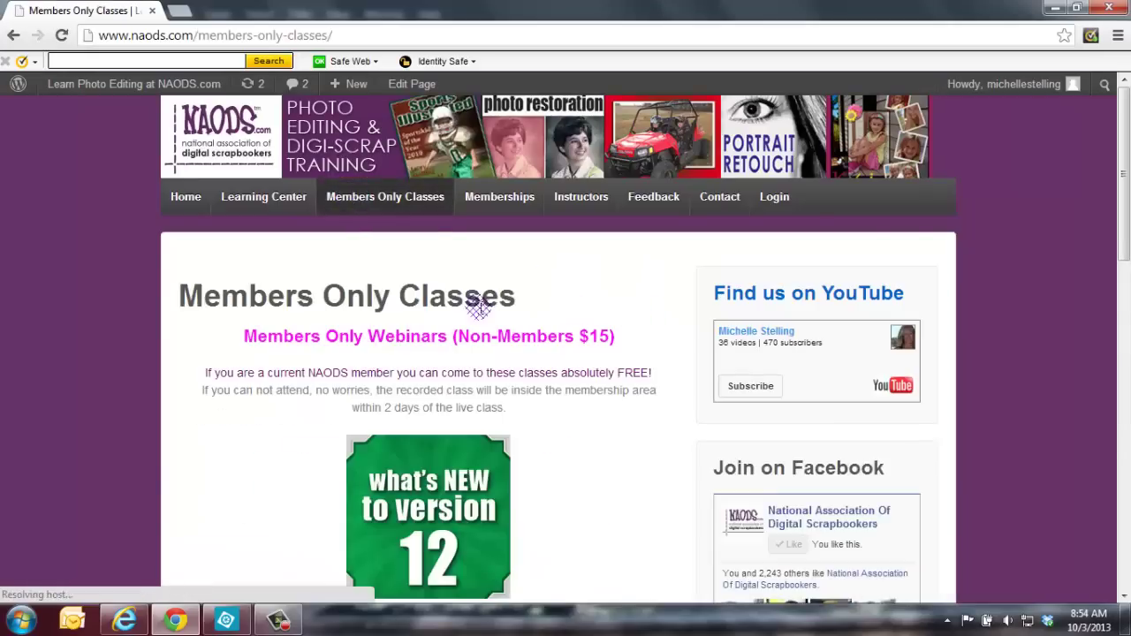
Scroll through the Members Only Classes page, then back up to the NAODS banner
{"action": "scroll", "coordinate": [623, 385], "scroll_direction": "down", "scroll_amount": 5}
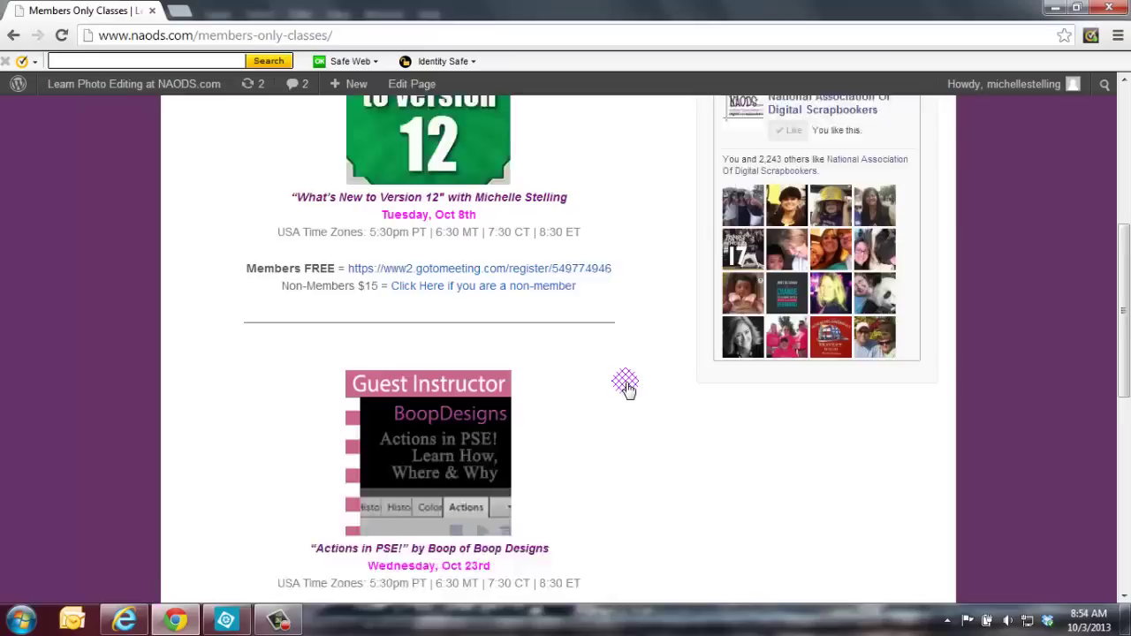
{"action": "scroll", "coordinate": [624, 386], "scroll_direction": "down", "scroll_amount": 1}
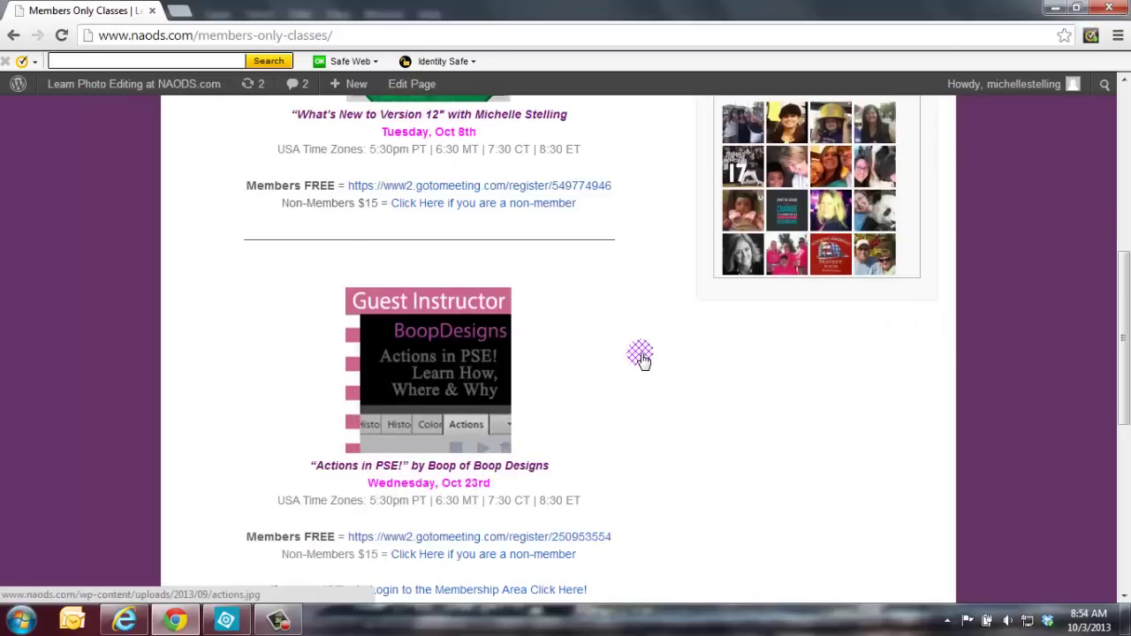
{"action": "scroll", "coordinate": [654, 351], "scroll_direction": "down", "scroll_amount": 2}
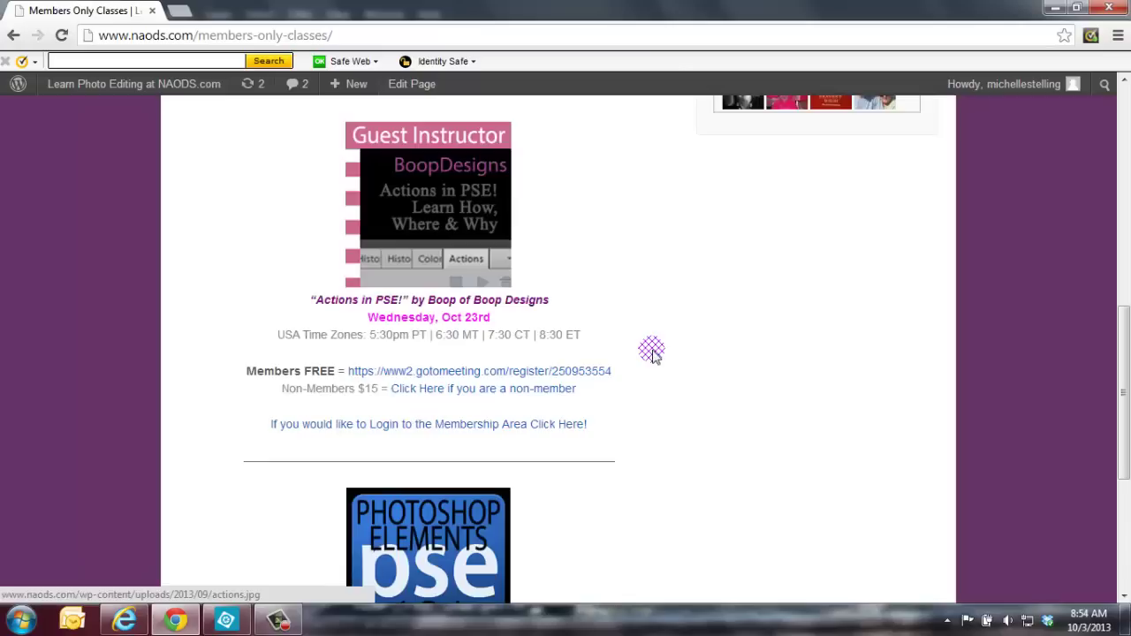
{"action": "scroll", "coordinate": [667, 368], "scroll_direction": "down", "scroll_amount": 2}
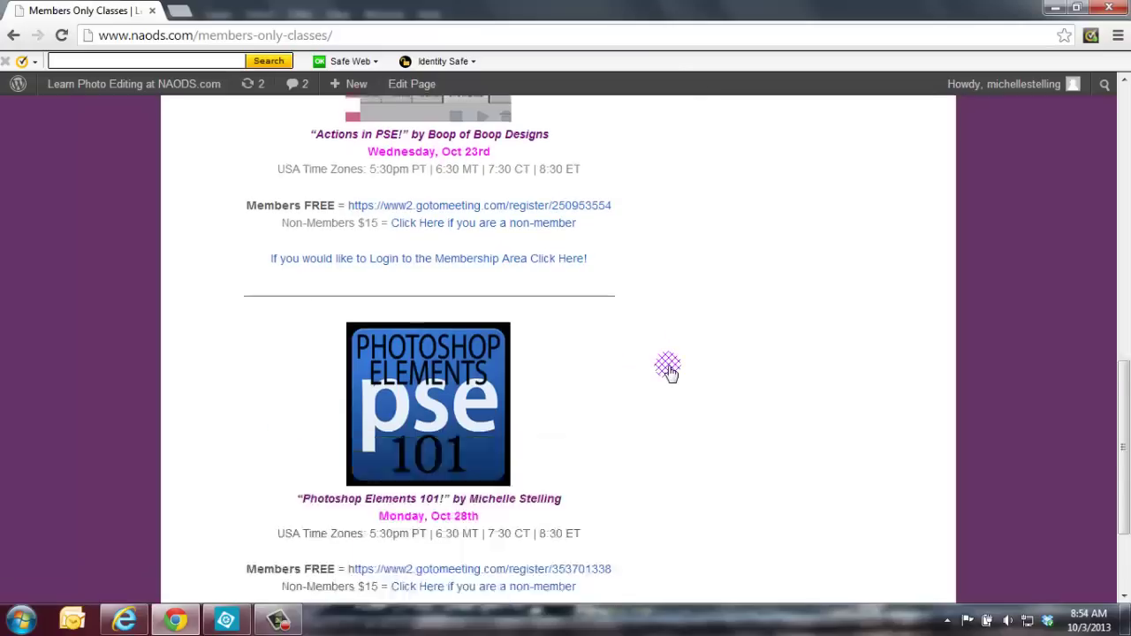
{"action": "scroll", "coordinate": [667, 368], "scroll_direction": "down", "scroll_amount": 1}
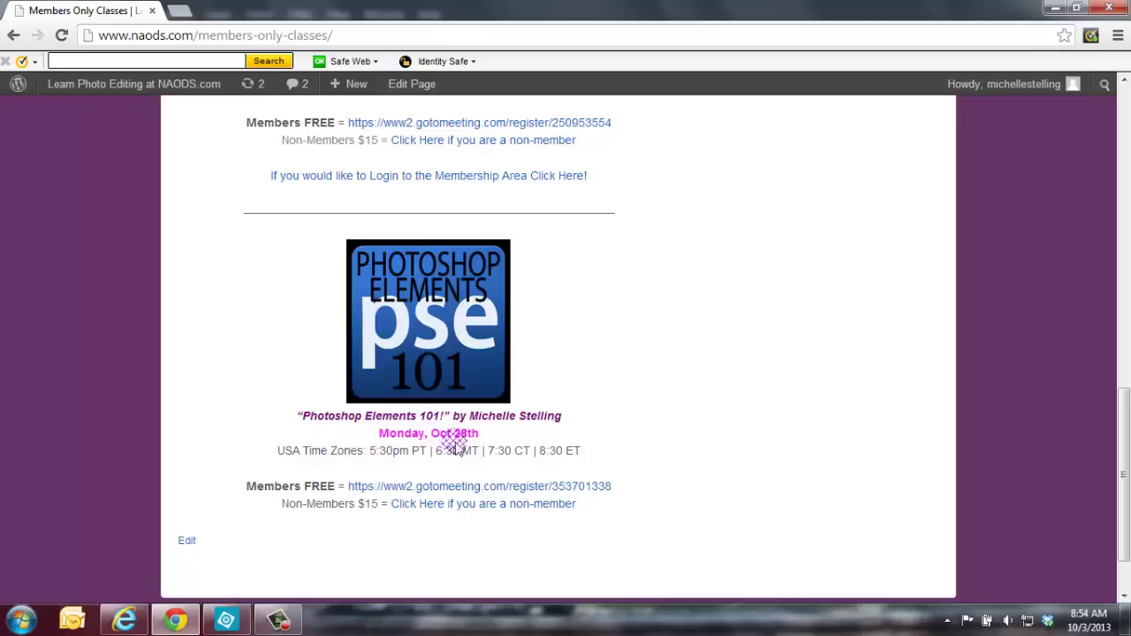
{"action": "scroll", "coordinate": [652, 447], "scroll_direction": "up", "scroll_amount": 9}
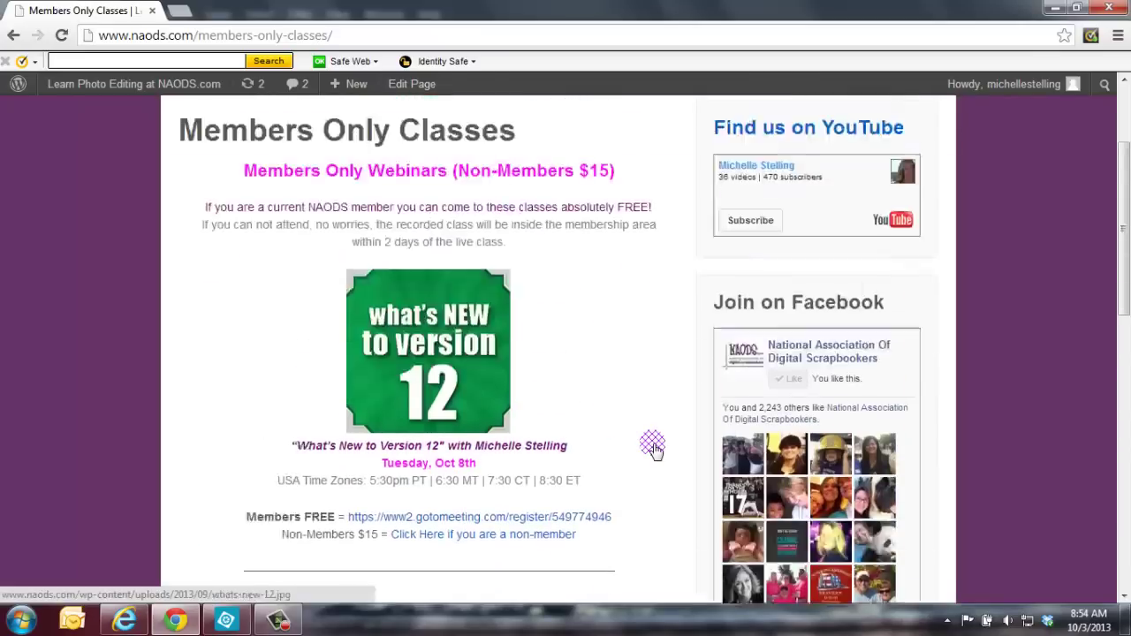
{"action": "scroll", "coordinate": [651, 446], "scroll_direction": "up", "scroll_amount": 2}
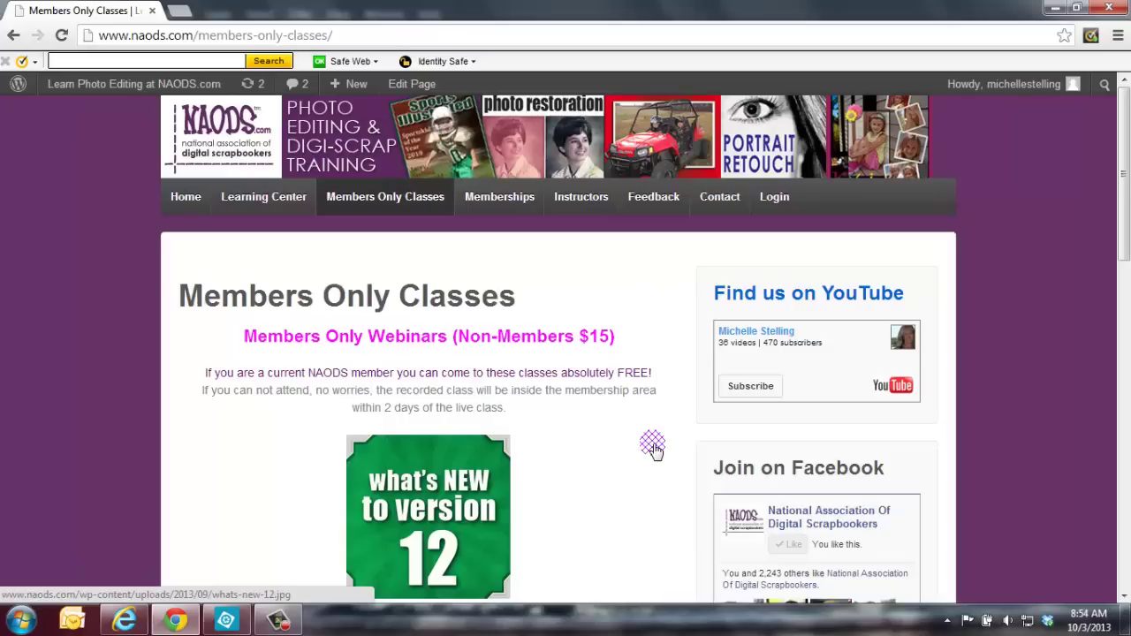
Log in to the NAODS membership area with the saved e-mail and the account password
{"action": "left_click", "coordinate": [775, 195]}
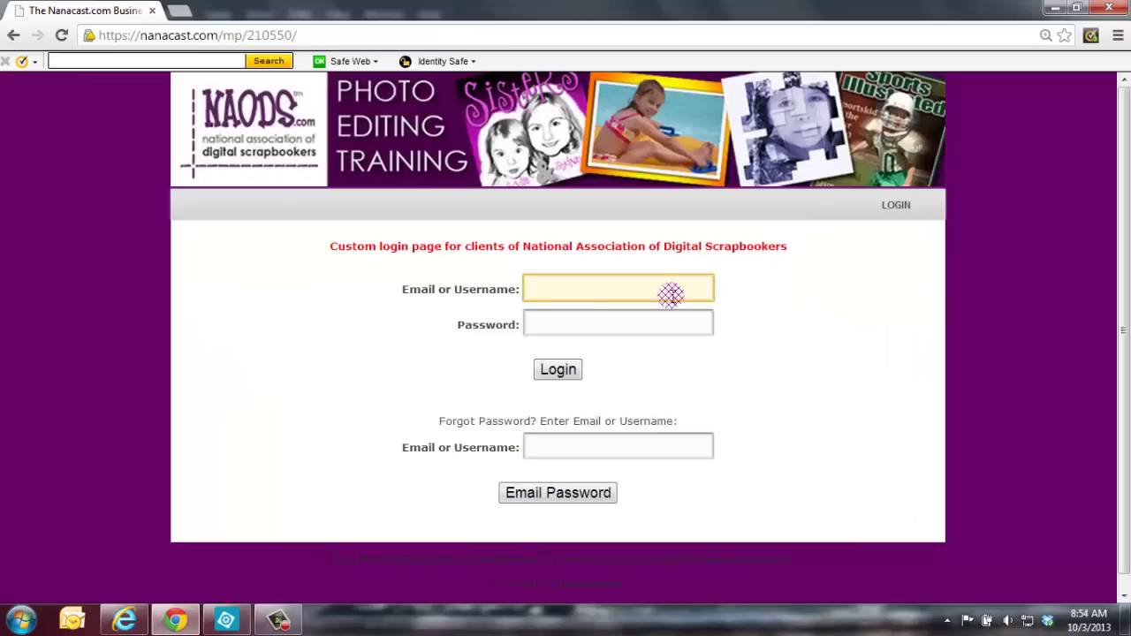
{"action": "left_click", "coordinate": [670, 292]}
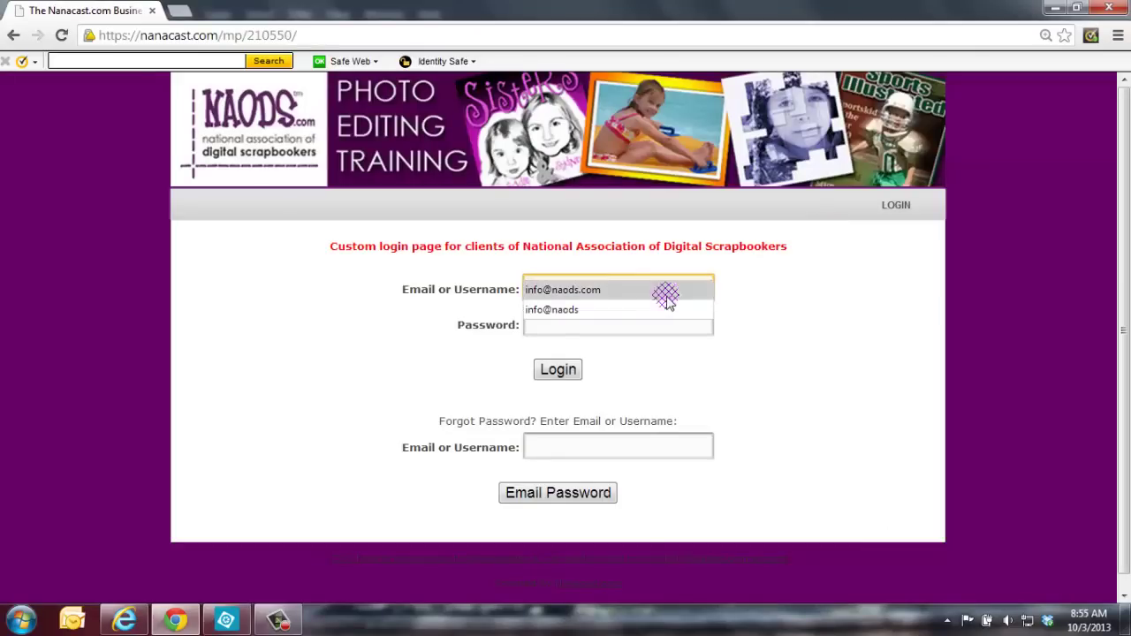
{"action": "left_click", "coordinate": [624, 295]}
{"action": "left_click", "coordinate": [626, 329]}
{"action": "left_click", "coordinate": [626, 330]}
{"action": "type", "text": "*"}
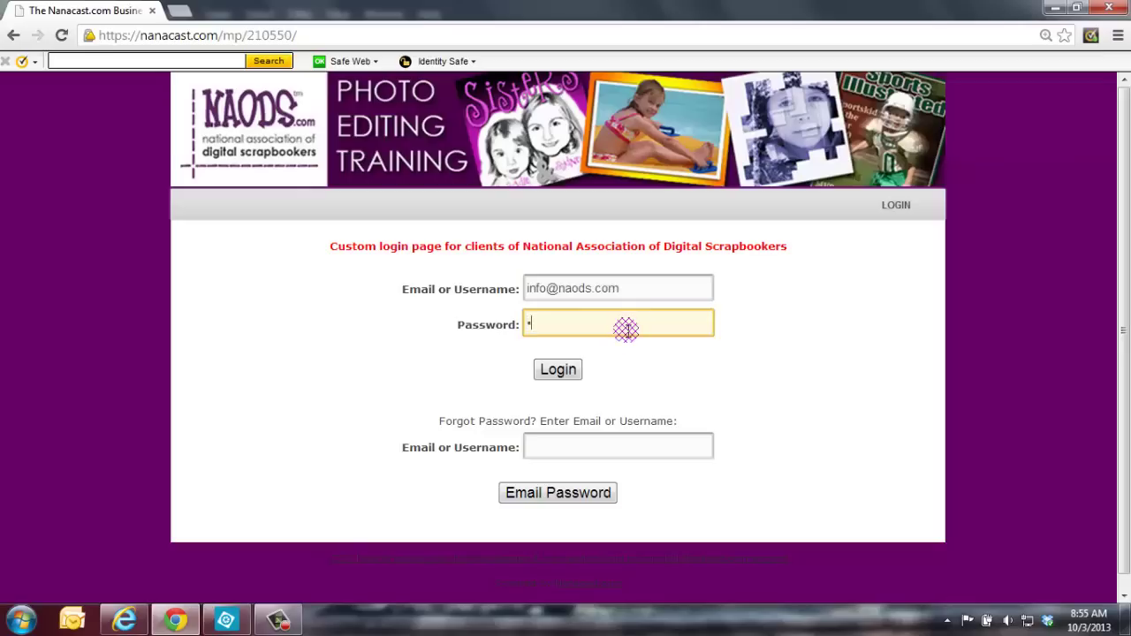
{"action": "left_click", "coordinate": [558, 369]}
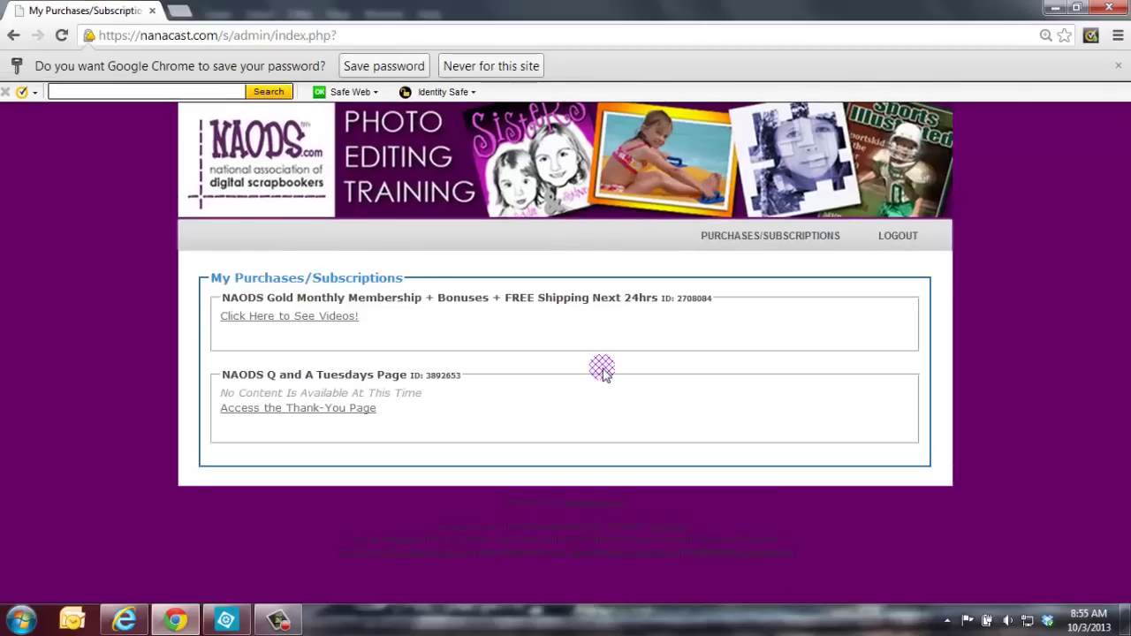
Open the Gold Membership training videos page and browse the Q&A Tuesday Archives
{"action": "left_click", "coordinate": [349, 316]}
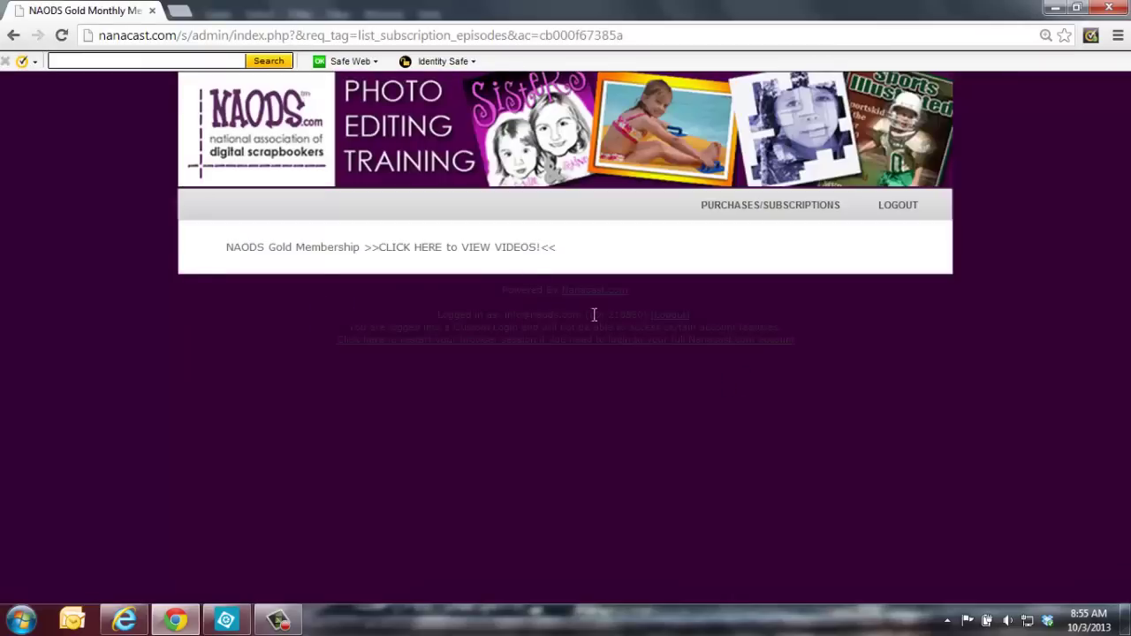
{"action": "left_click", "coordinate": [470, 247]}
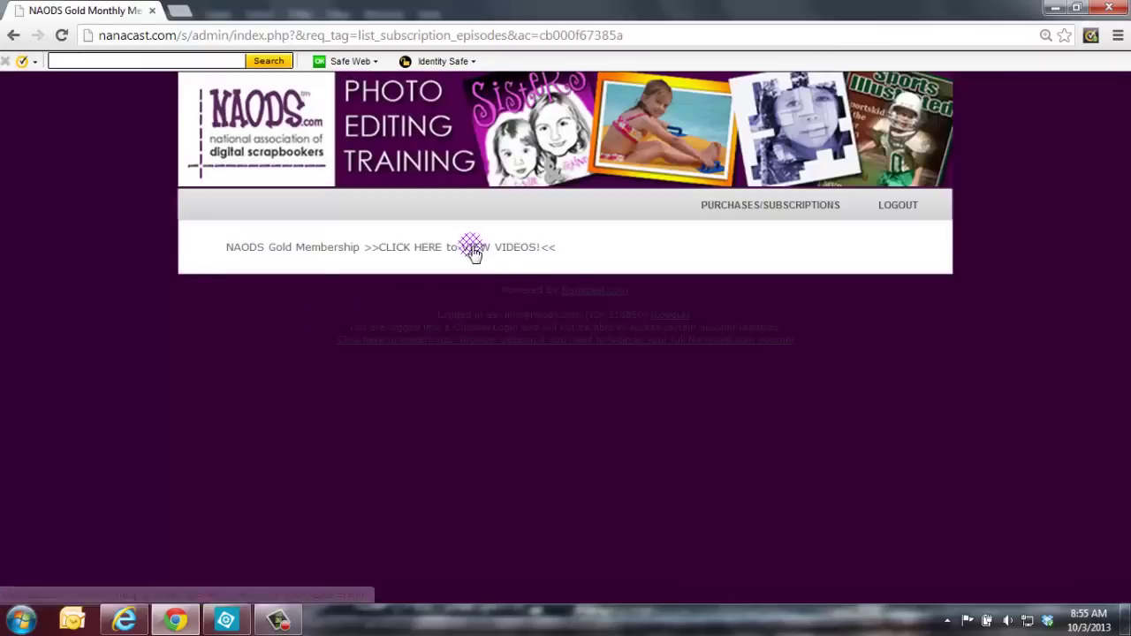
{"action": "scroll", "coordinate": [831, 342], "scroll_direction": "down", "scroll_amount": 5}
{"action": "scroll", "coordinate": [893, 345], "scroll_direction": "down", "scroll_amount": 3}
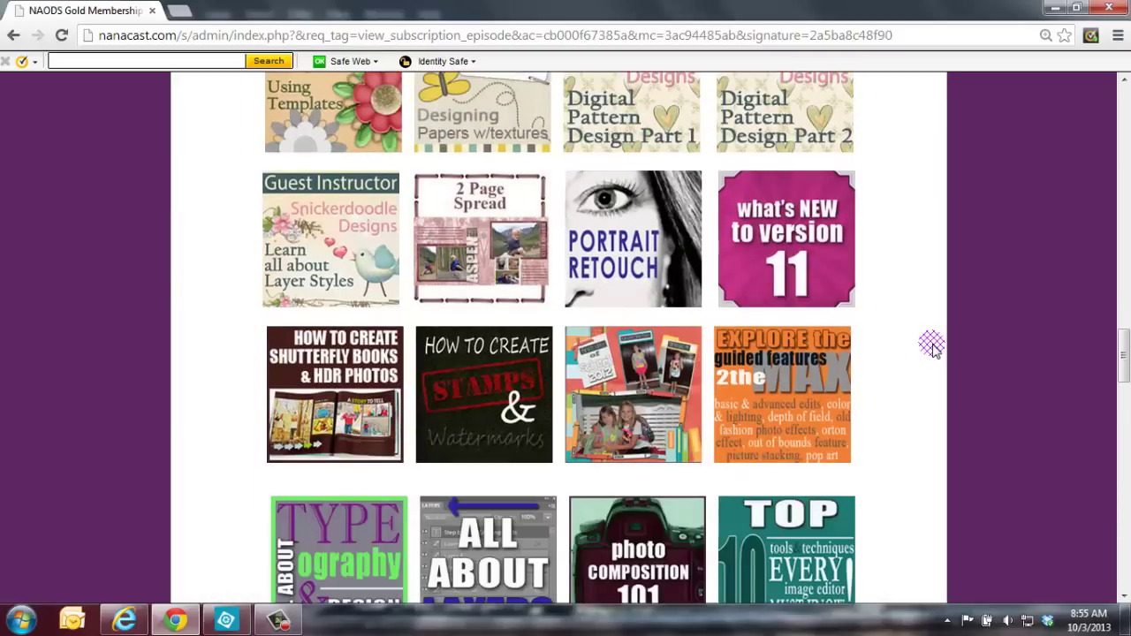
{"action": "scroll", "coordinate": [932, 347], "scroll_direction": "down", "scroll_amount": 6}
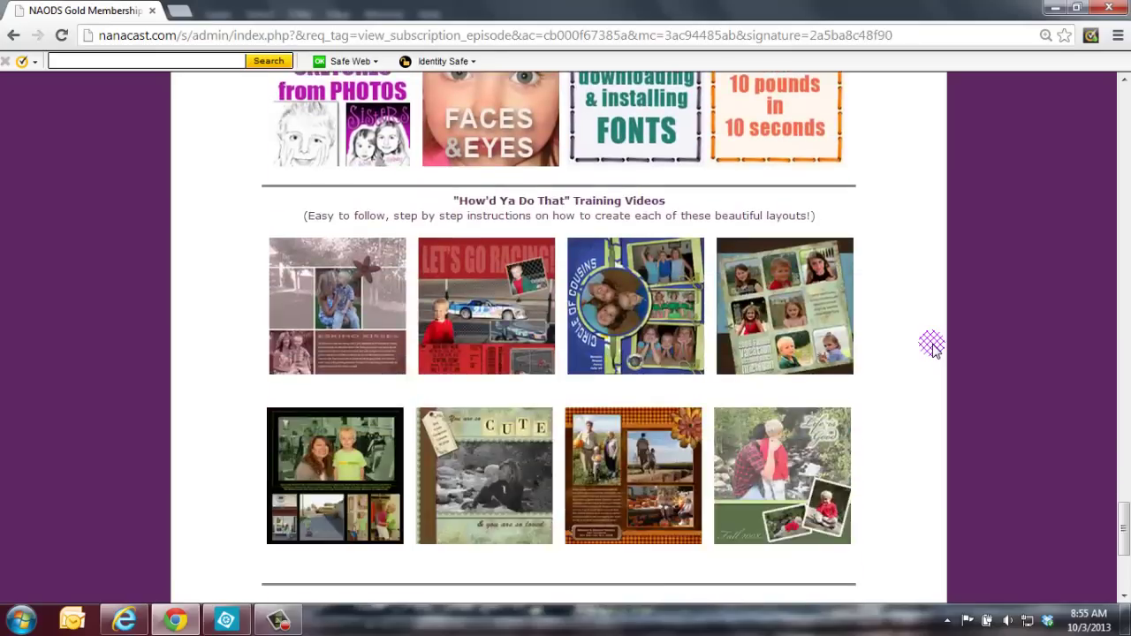
{"action": "scroll", "coordinate": [929, 341], "scroll_direction": "up", "scroll_amount": 1}
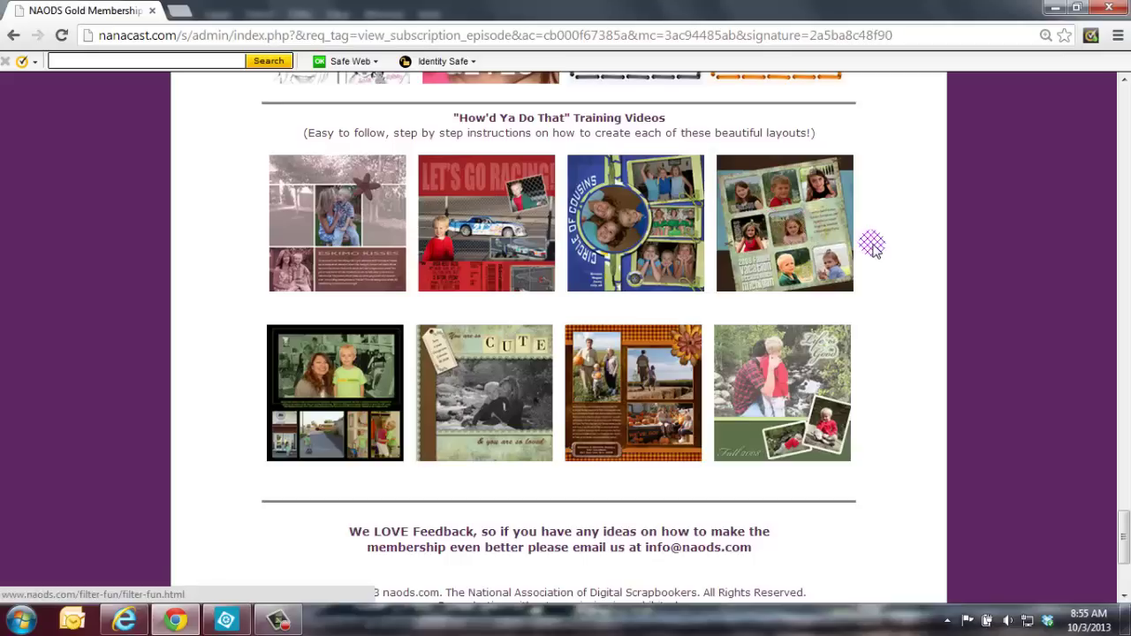
{"action": "scroll", "coordinate": [872, 245], "scroll_direction": "up", "scroll_amount": 8}
{"action": "scroll", "coordinate": [872, 246], "scroll_direction": "up", "scroll_amount": 20}
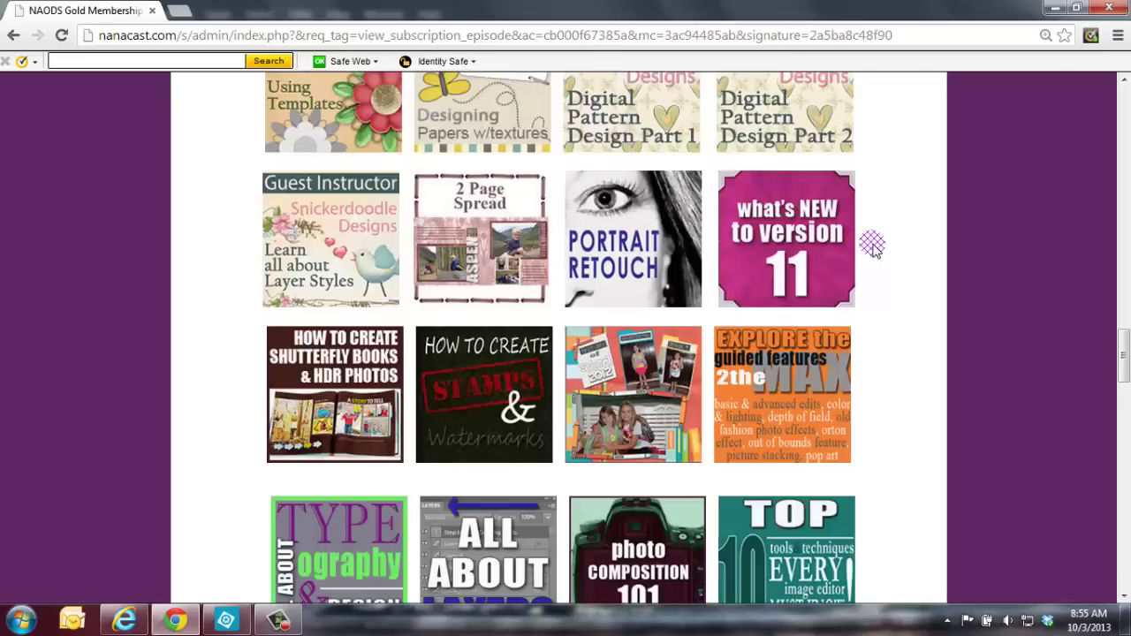
{"action": "scroll", "coordinate": [871, 246], "scroll_direction": "up", "scroll_amount": 7}
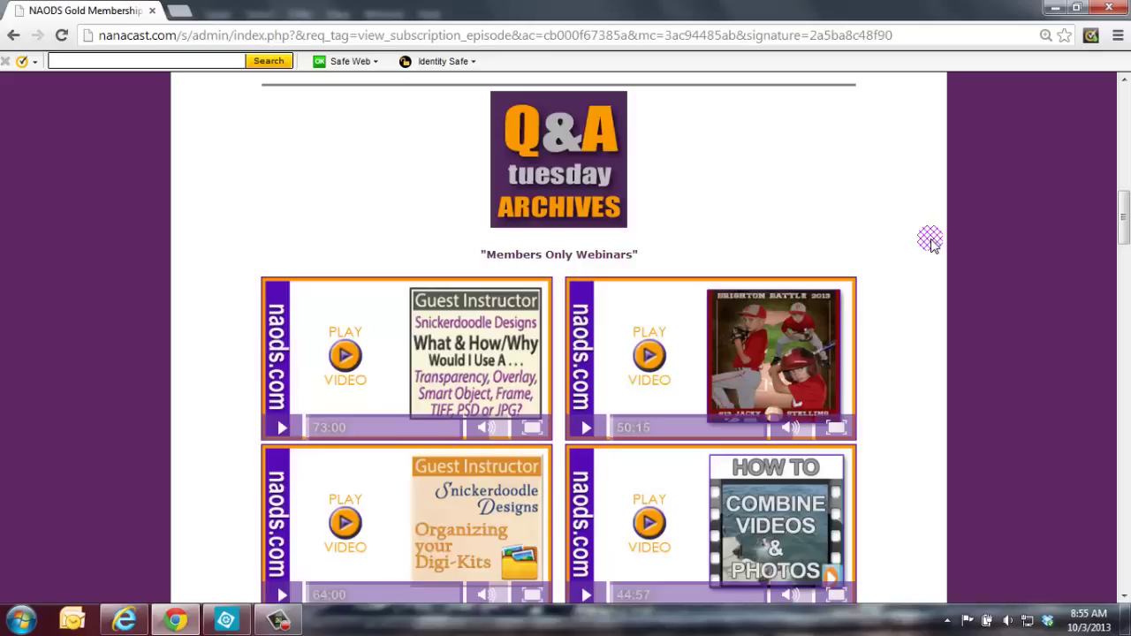
Play the Advanced Masking webinar, view it full screen, then exit and pause it
{"action": "scroll", "coordinate": [897, 245], "scroll_direction": "down", "scroll_amount": 3}
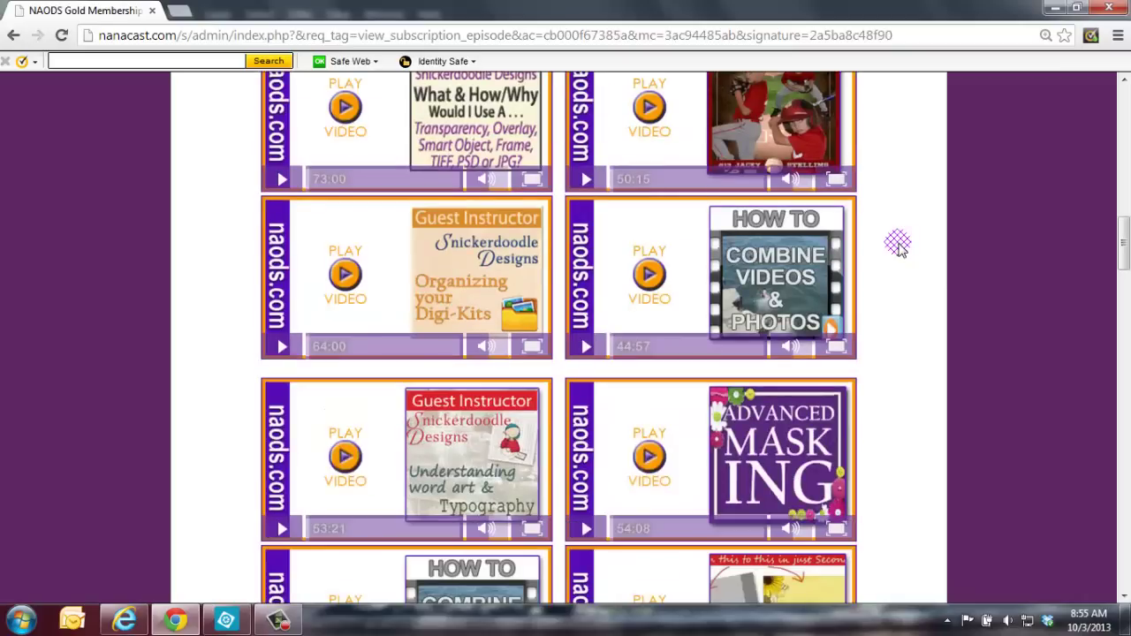
{"action": "left_click", "coordinate": [660, 457]}
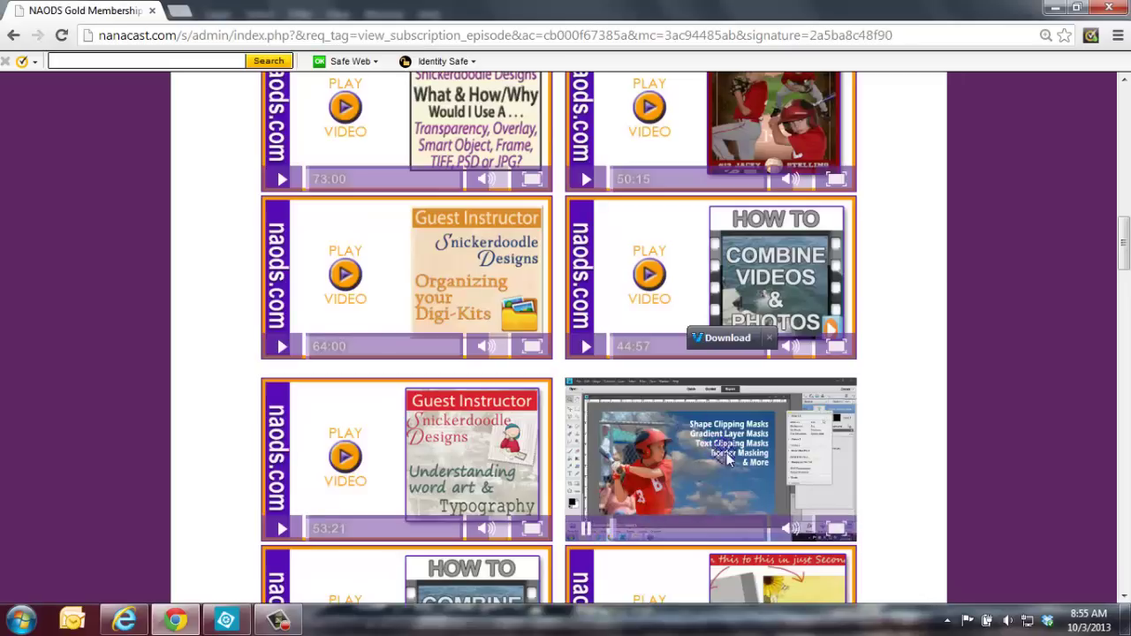
{"action": "left_click", "coordinate": [583, 530]}
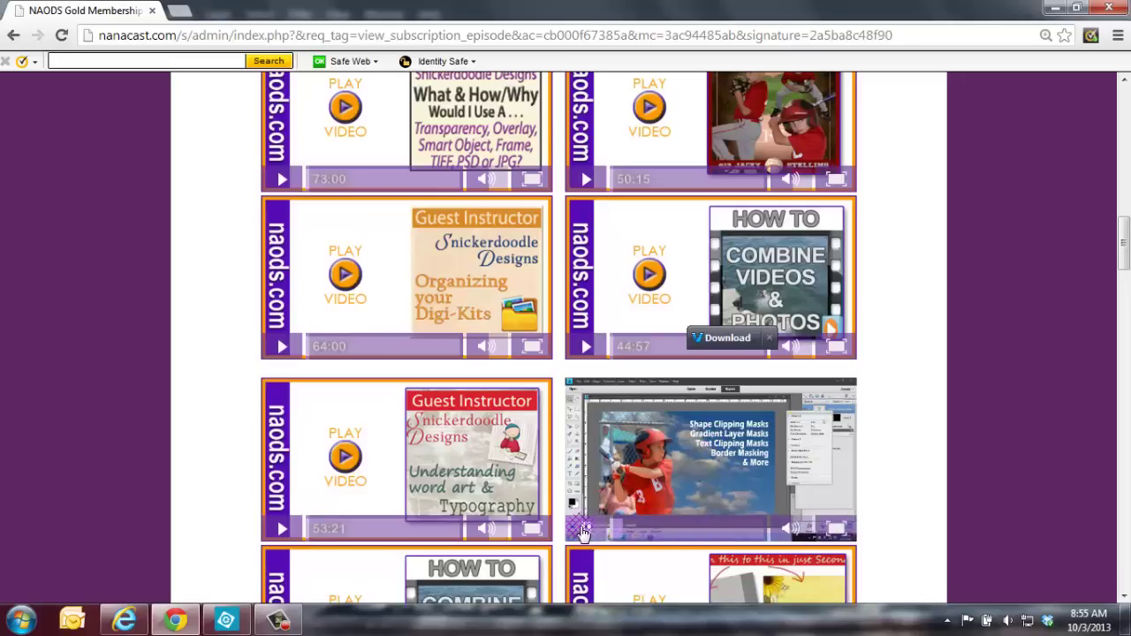
{"action": "left_click", "coordinate": [836, 528]}
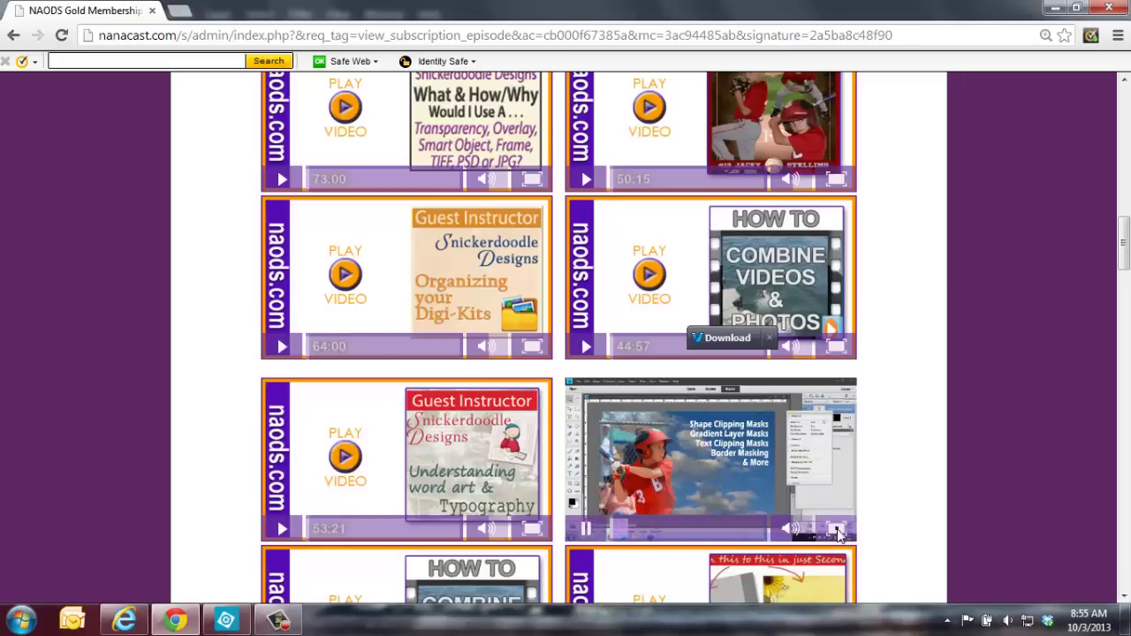
{"action": "key", "text": "Escape"}
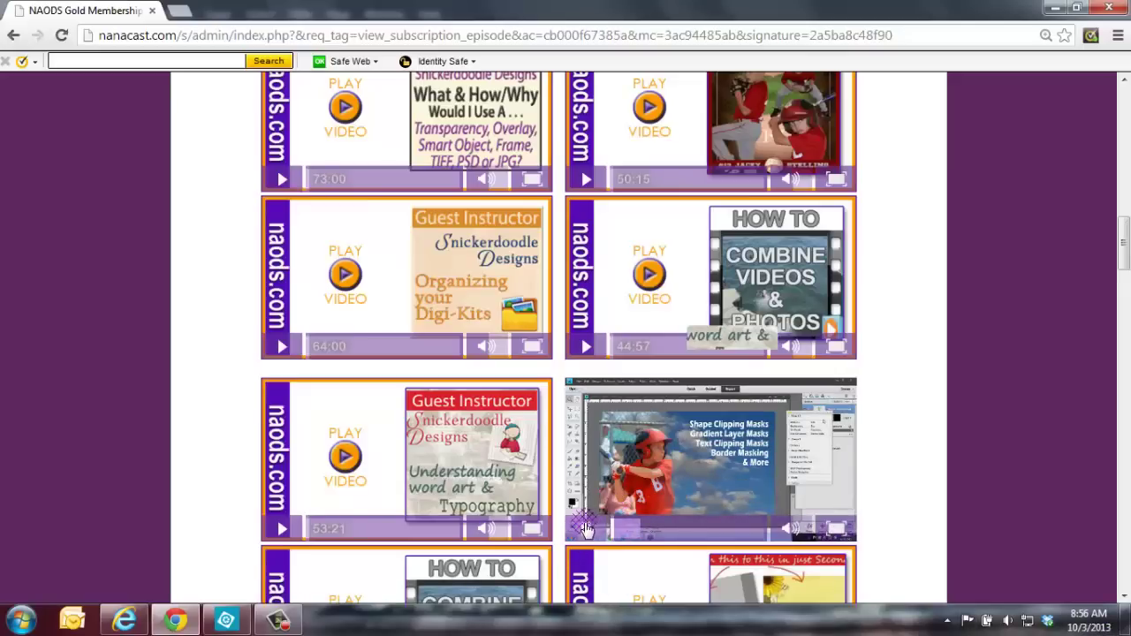
{"action": "left_click", "coordinate": [586, 530]}
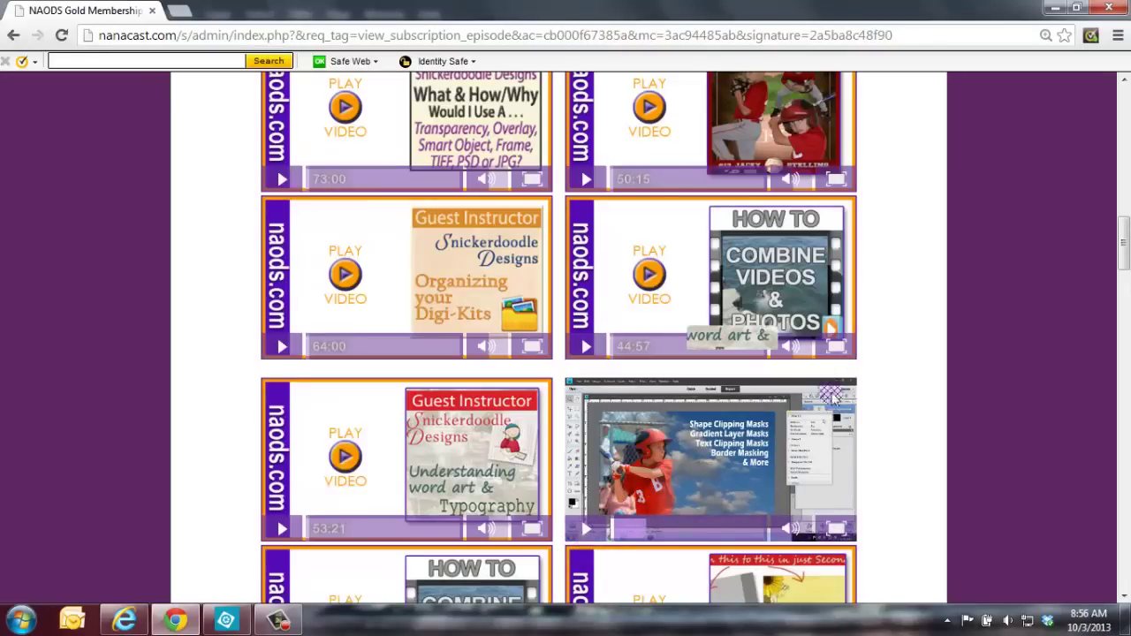
Return to the Gold Membership header showing the Version 11, 10 and 9 videos
{"action": "scroll", "coordinate": [901, 374], "scroll_direction": "down", "scroll_amount": 4}
{"action": "scroll", "coordinate": [901, 373], "scroll_direction": "down", "scroll_amount": 2}
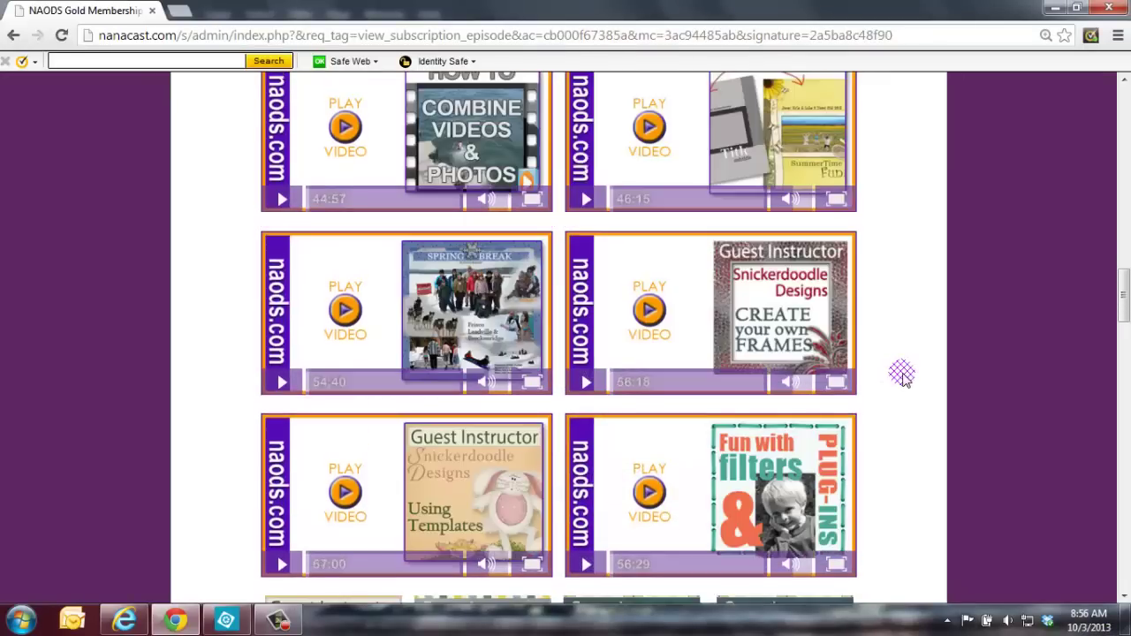
{"action": "scroll", "coordinate": [901, 374], "scroll_direction": "up", "scroll_amount": 11}
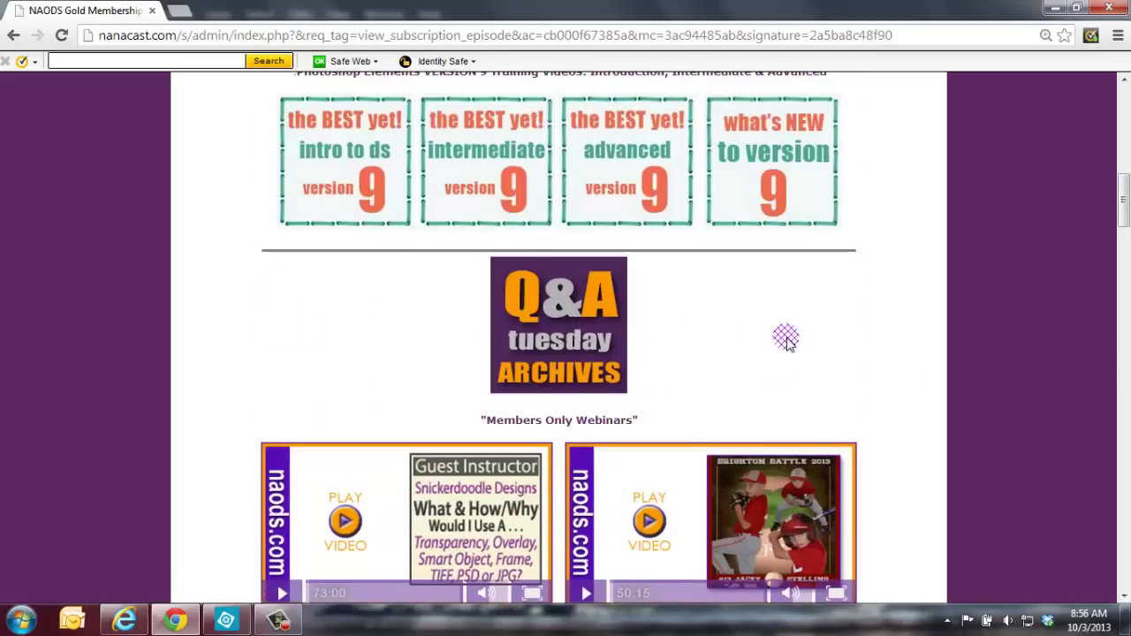
{"action": "scroll", "coordinate": [878, 339], "scroll_direction": "up", "scroll_amount": 5}
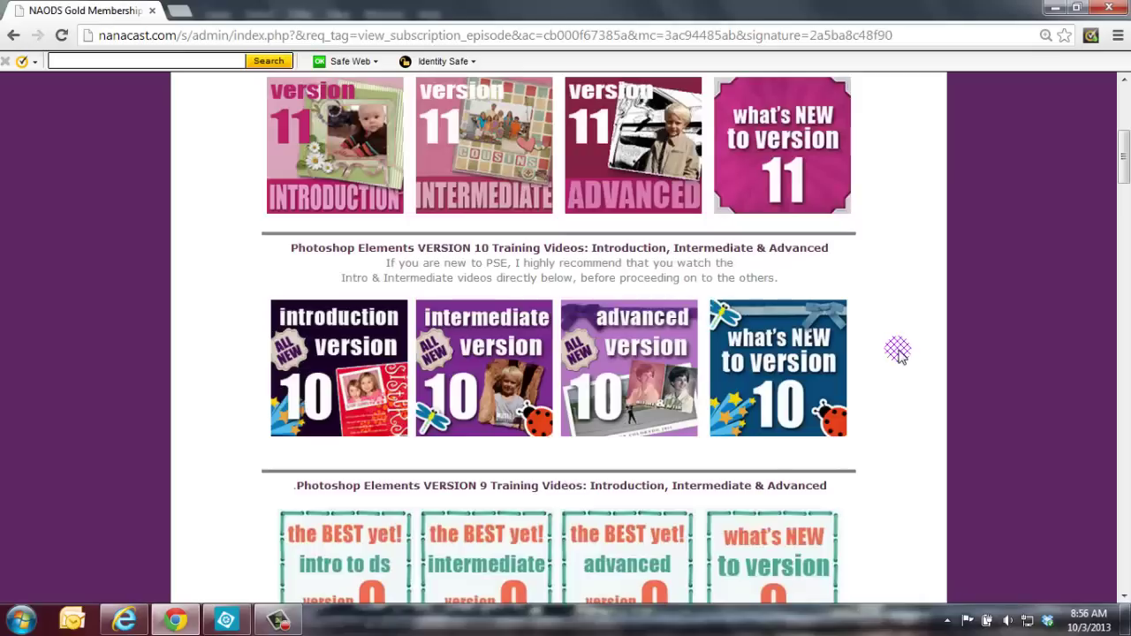
{"action": "scroll", "coordinate": [896, 350], "scroll_direction": "up", "scroll_amount": 2}
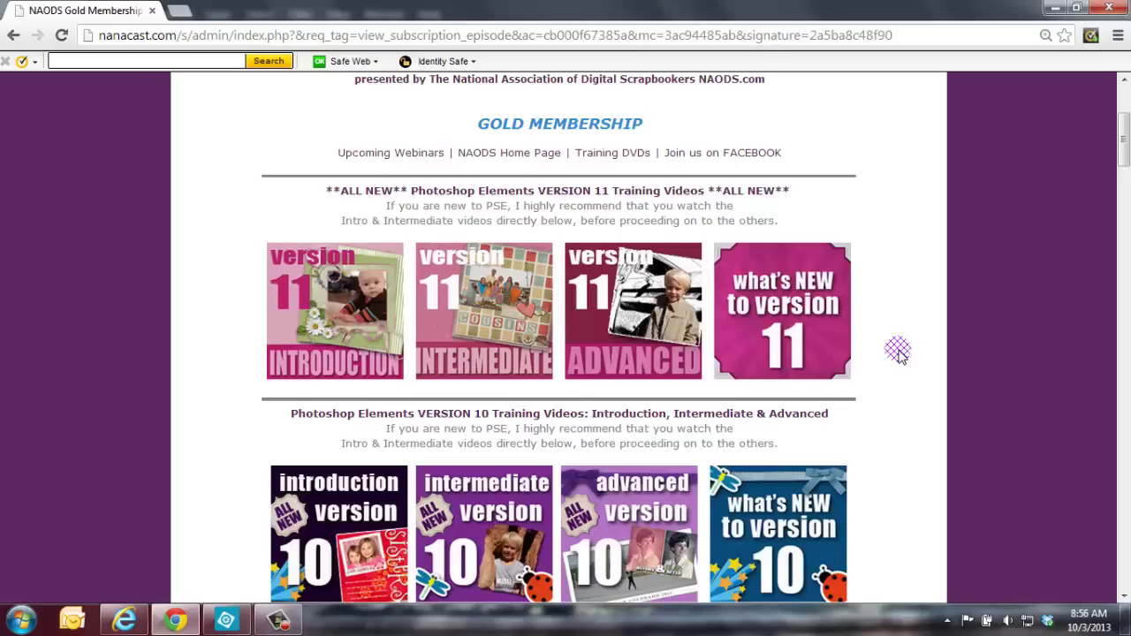
Go to the naods.com/secret subscriber offers page
{"action": "left_click", "coordinate": [451, 35]}
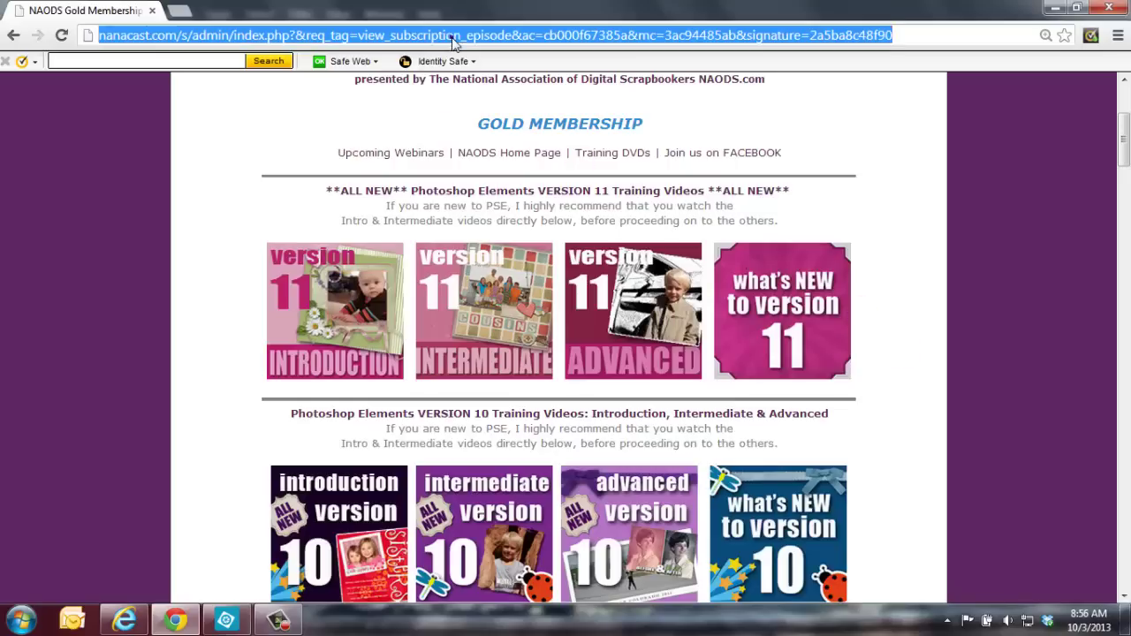
{"action": "type", "text": "nao"}
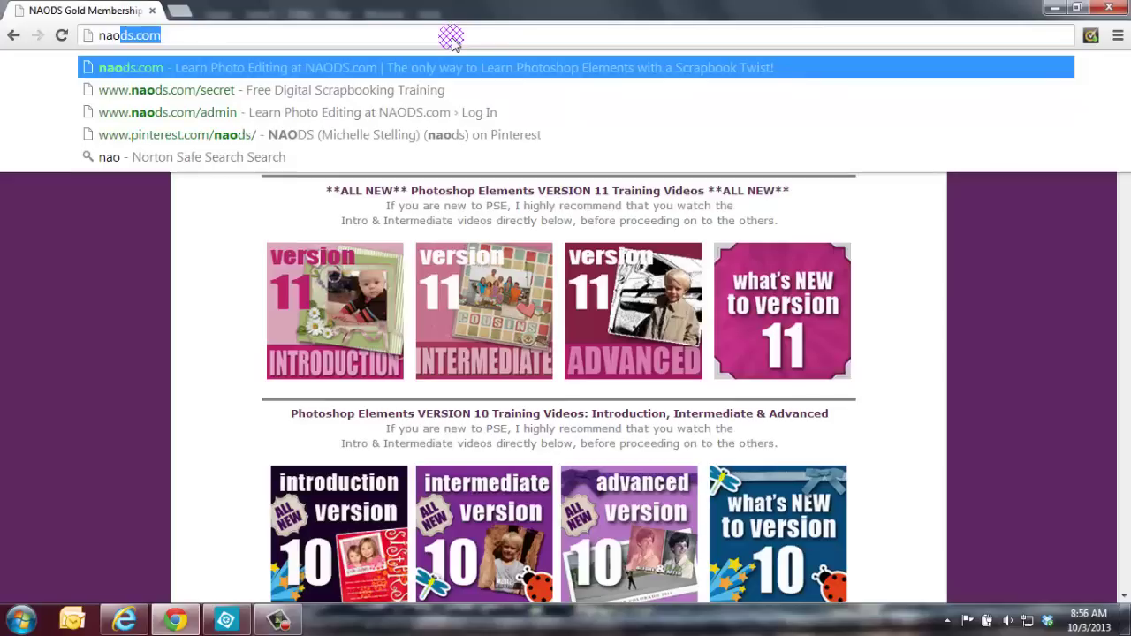
{"action": "type", "text": "ds.com/se"}
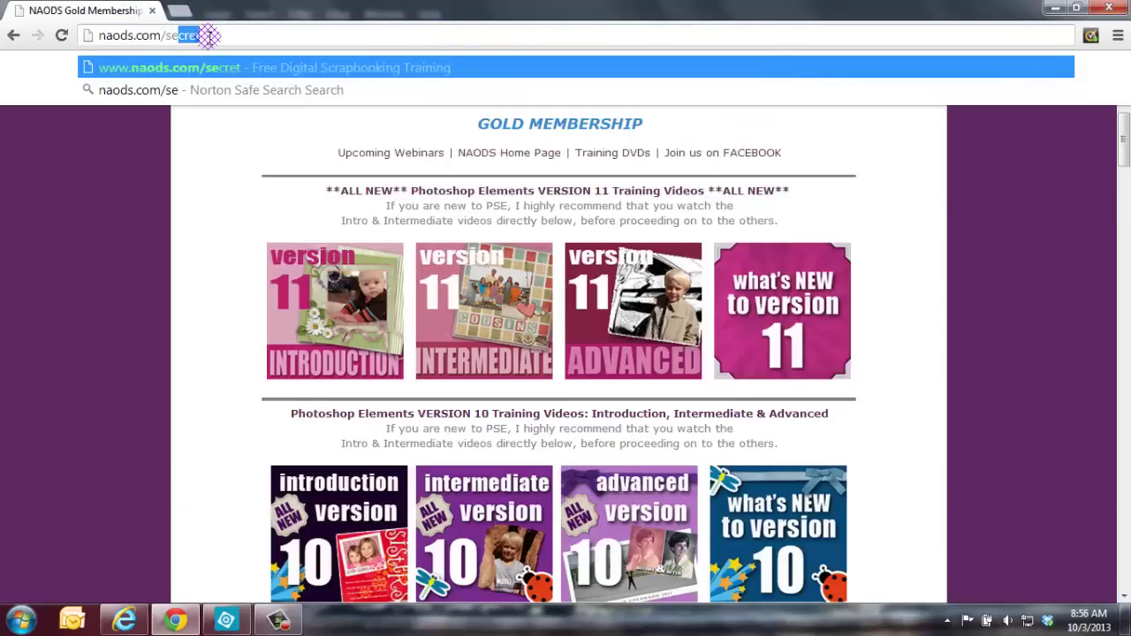
{"action": "key", "text": "Return"}
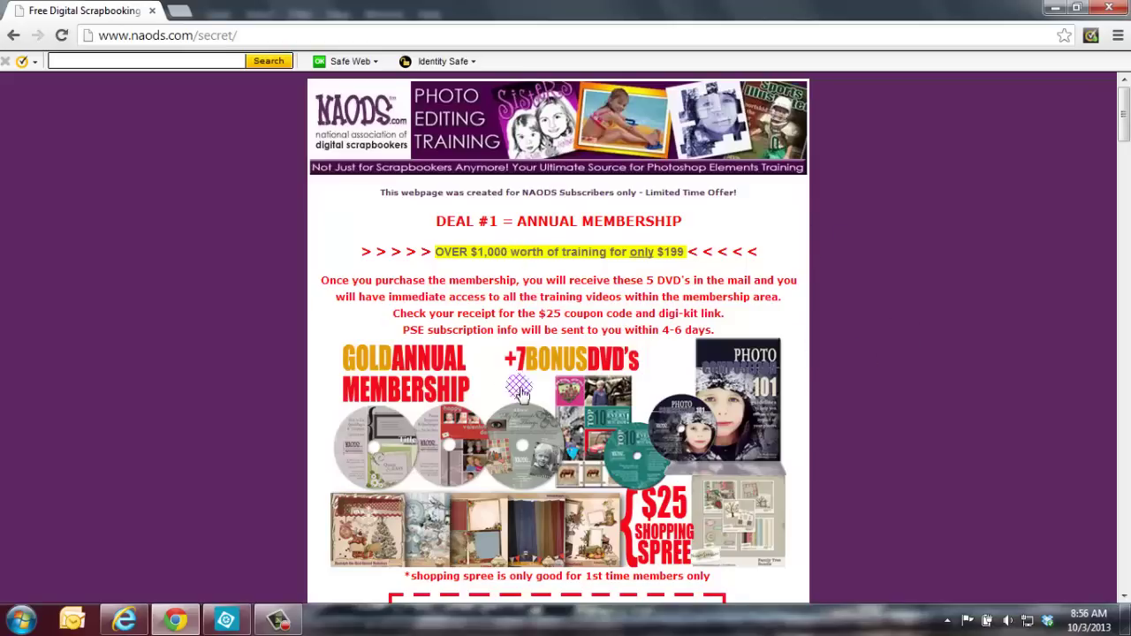
Scroll down the offers page to the Deal #3 $5 first-month membership
{"action": "scroll", "coordinate": [915, 347], "scroll_direction": "down", "scroll_amount": 6}
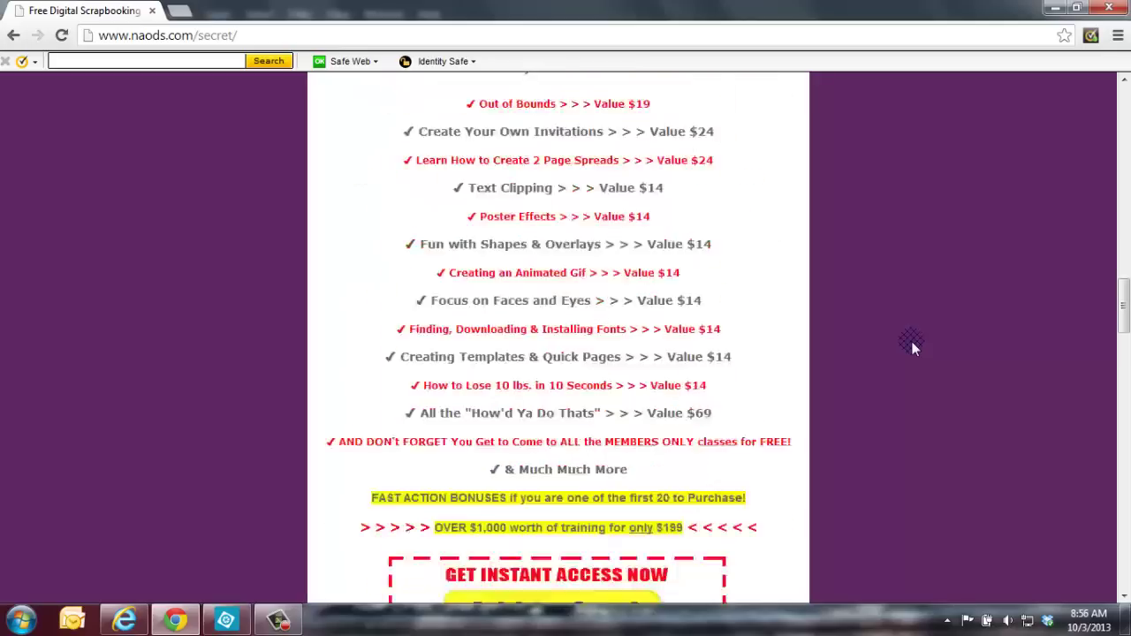
{"action": "scroll", "coordinate": [914, 347], "scroll_direction": "down", "scroll_amount": 3}
{"action": "scroll", "coordinate": [927, 353], "scroll_direction": "down", "scroll_amount": 6}
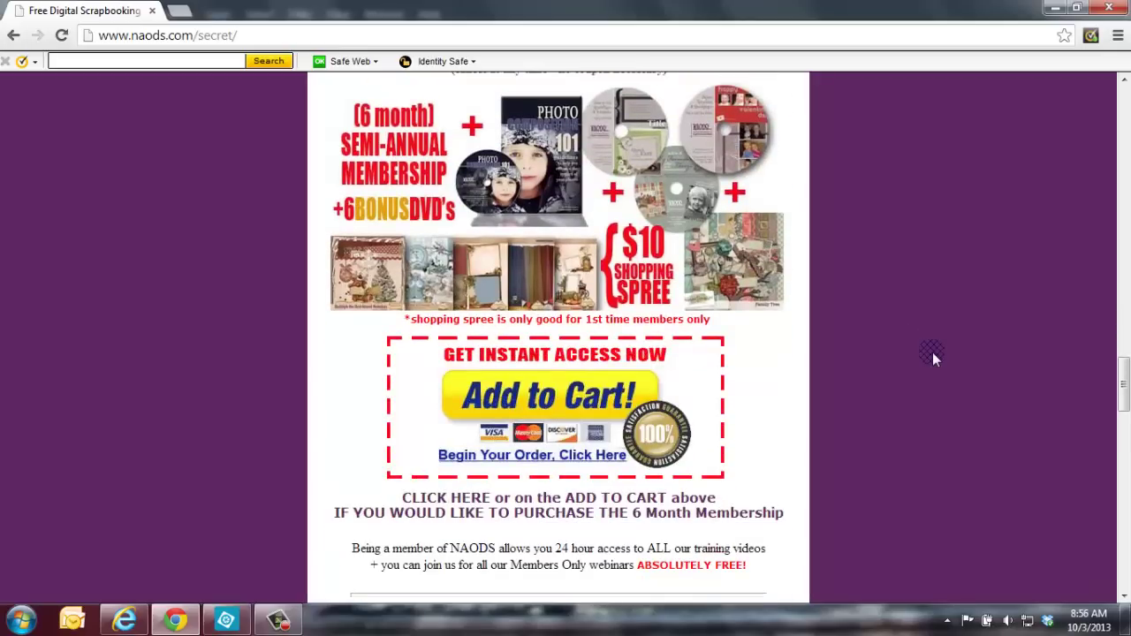
{"action": "scroll", "coordinate": [933, 357], "scroll_direction": "down", "scroll_amount": 3}
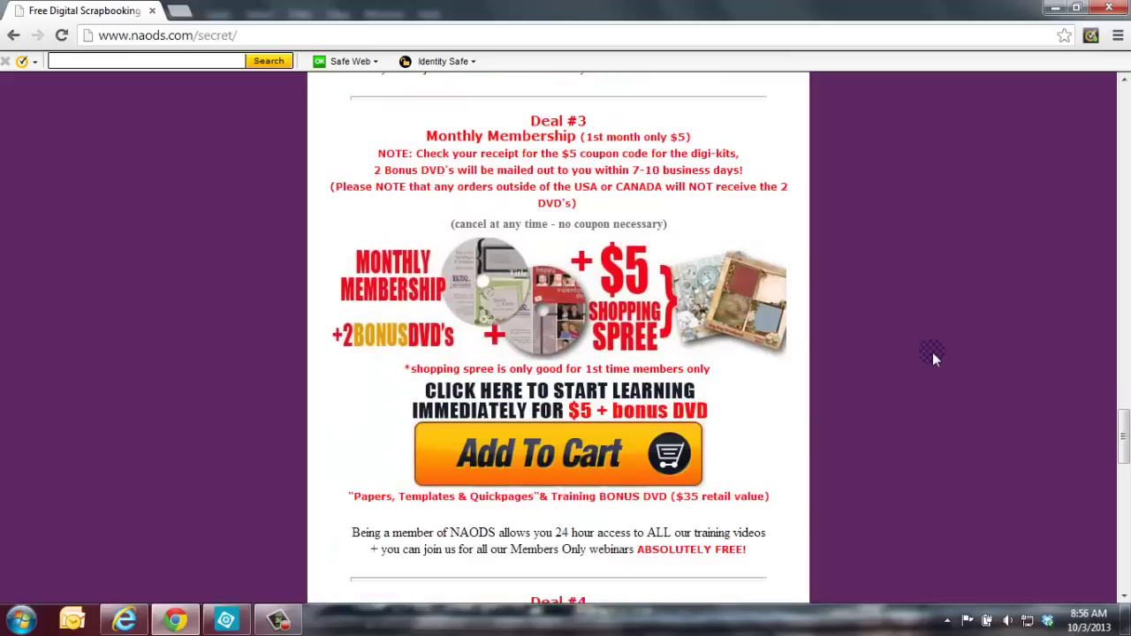